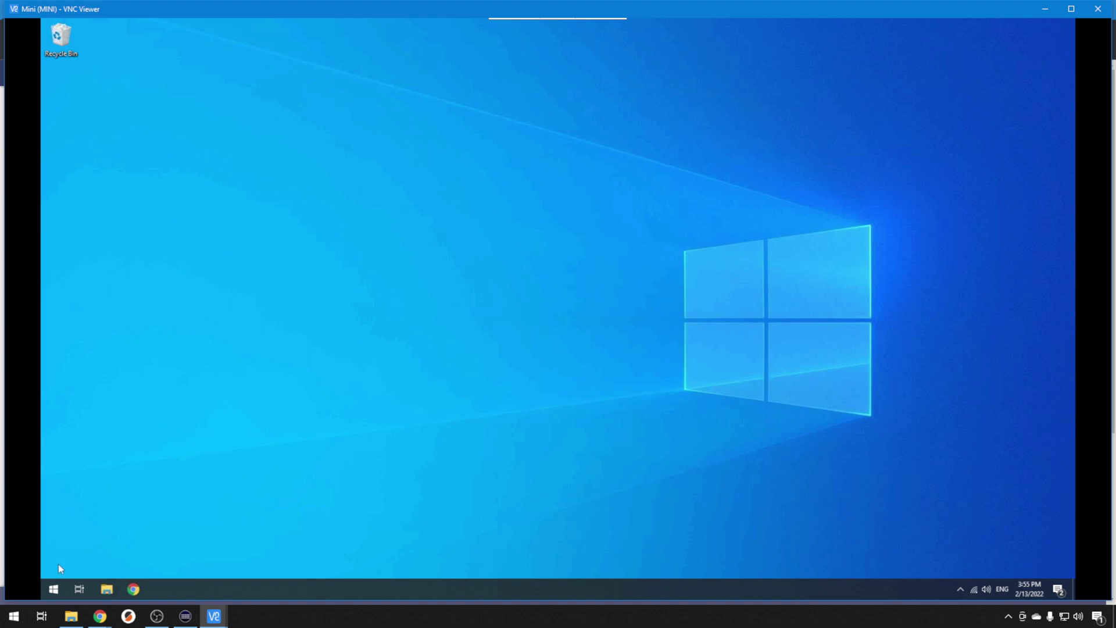
Launch Disk Management from a Start menu search for 'create'
{"action": "left_click", "coordinate": [58, 589]}
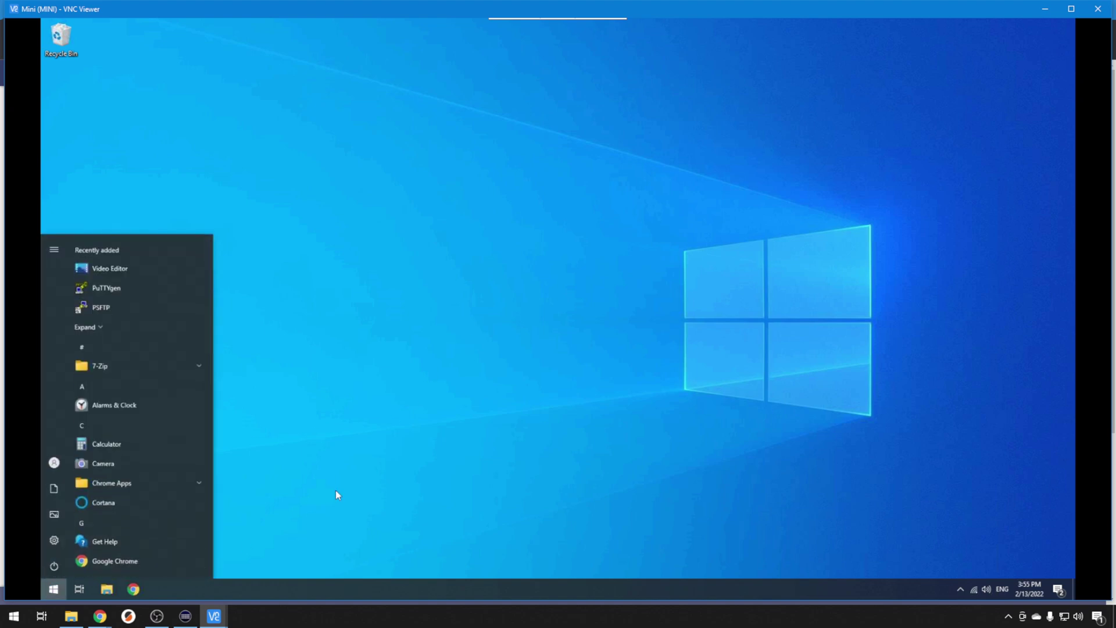
{"action": "type", "text": "create"}
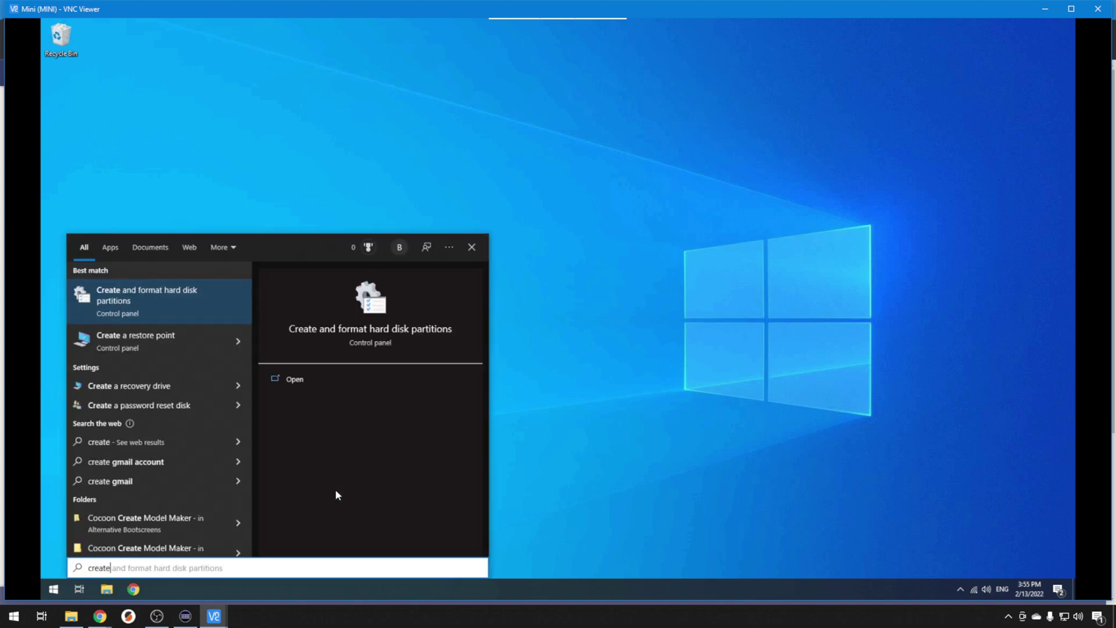
{"action": "key", "text": "Return"}
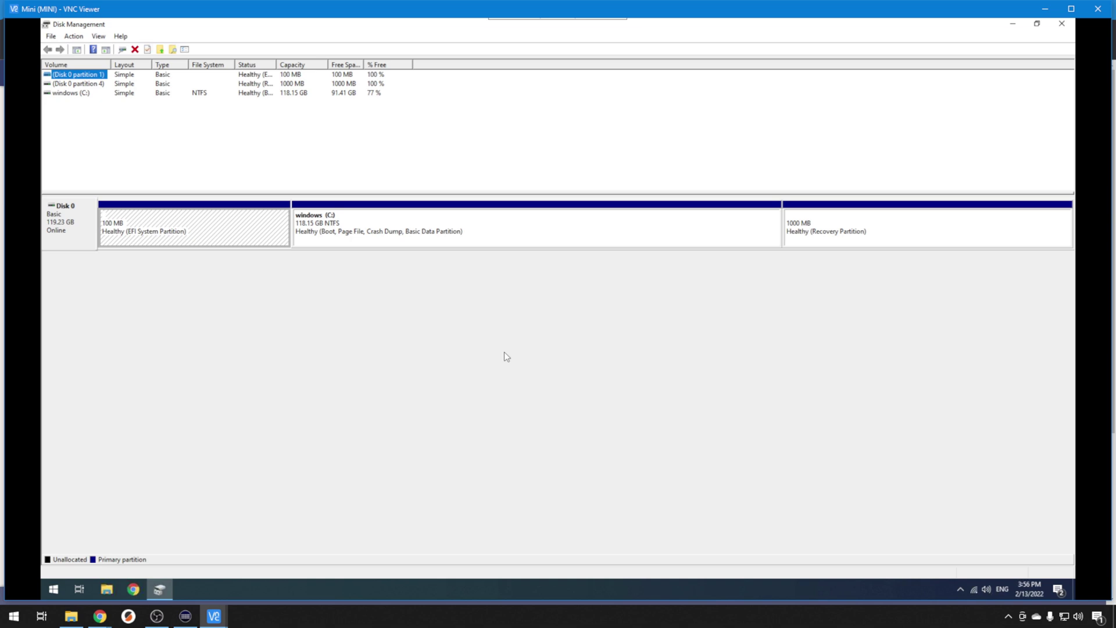
Select the windows (C:) volume and bring up its Shrink Volume dialog
{"action": "key", "text": "Down"}
{"action": "key", "text": "Down"}
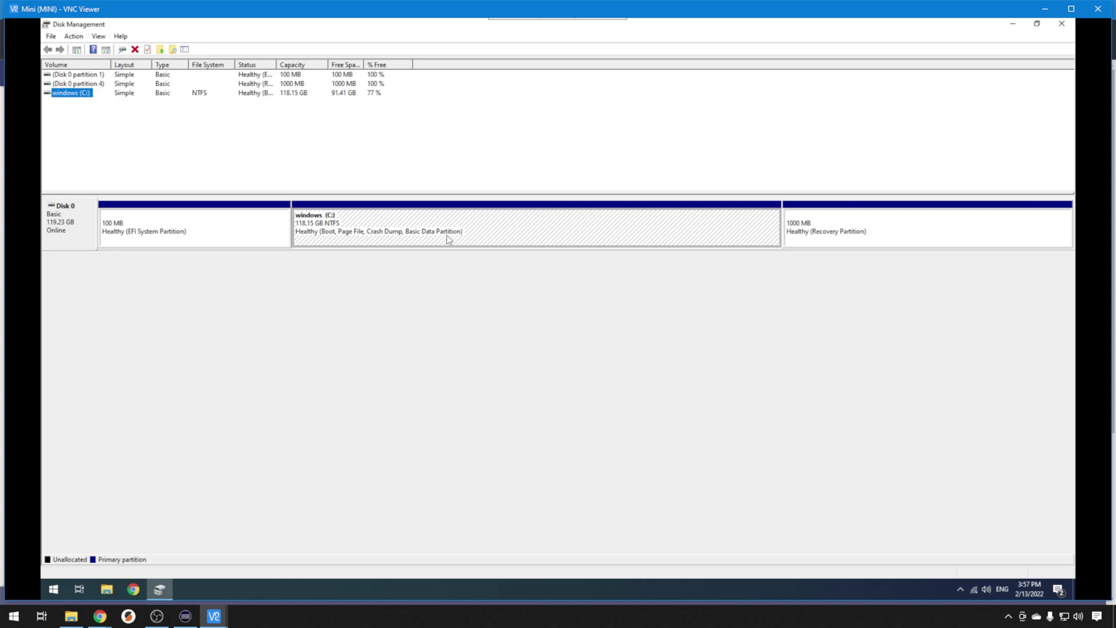
{"action": "right_click", "coordinate": [78, 97]}
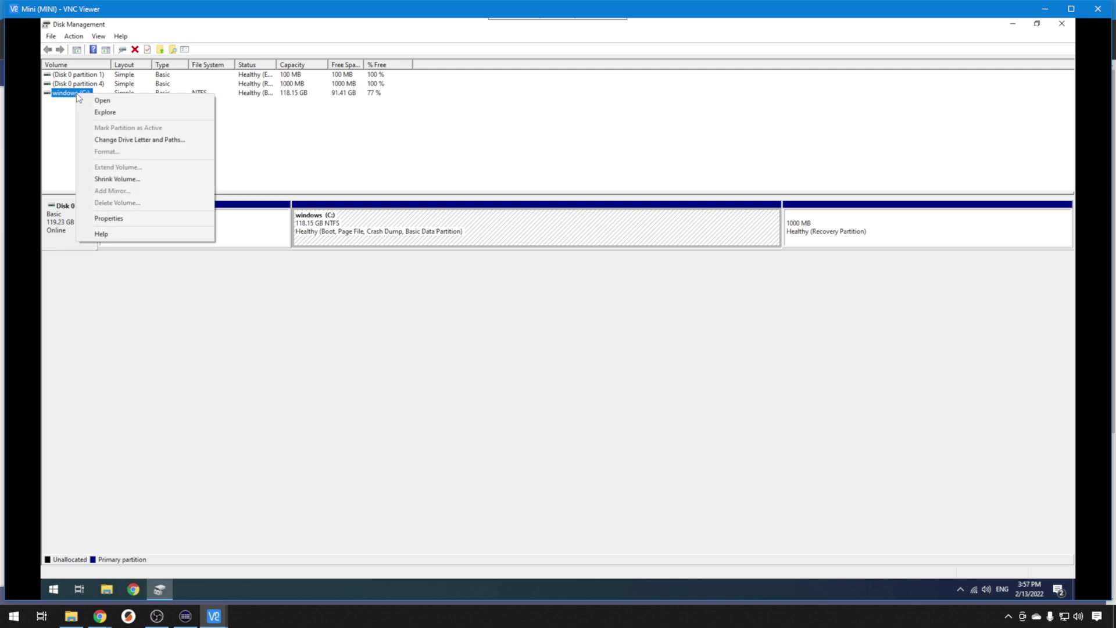
{"action": "left_click", "coordinate": [137, 182]}
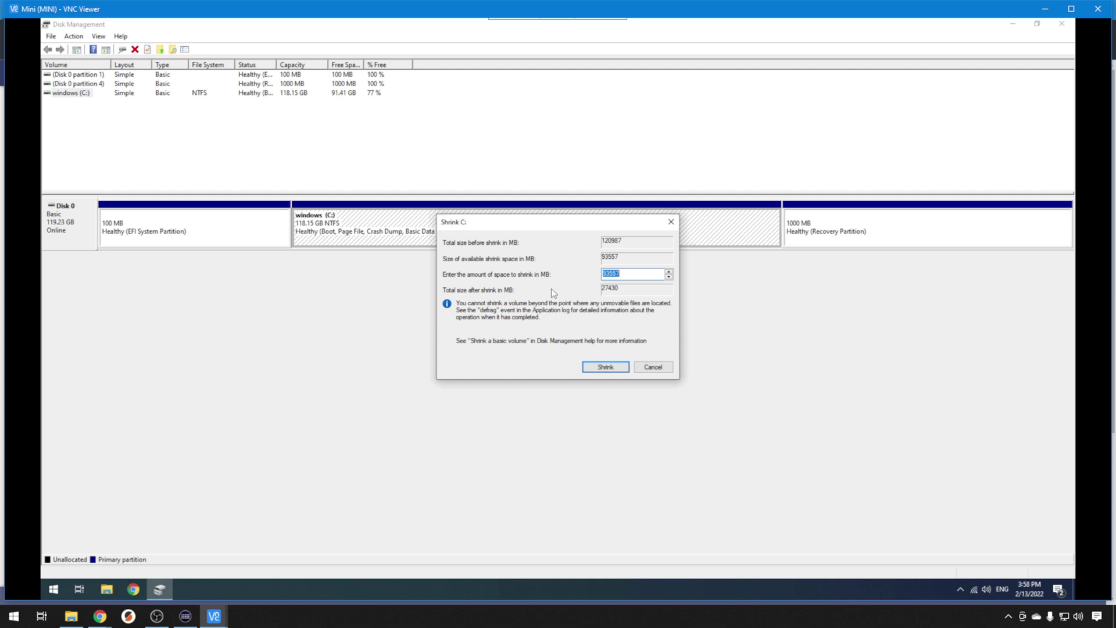
Shrink C: by 50000 MB and select the resulting 48.83 GB unallocated block
{"action": "type", "text": "50000"}
{"action": "key", "text": "Return"}
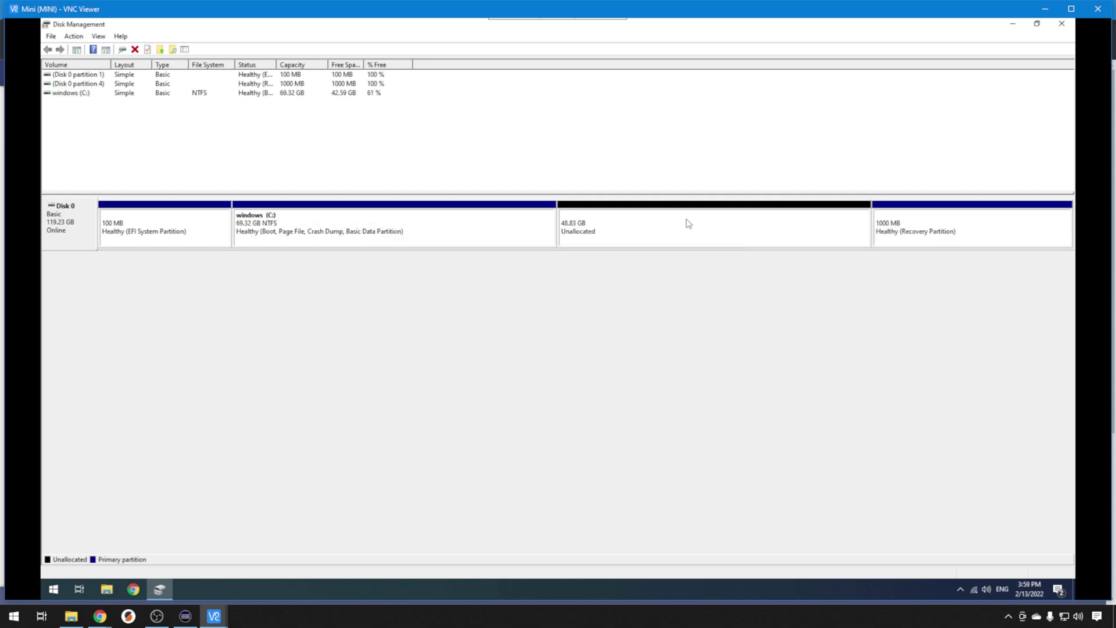
{"action": "left_click", "coordinate": [692, 233]}
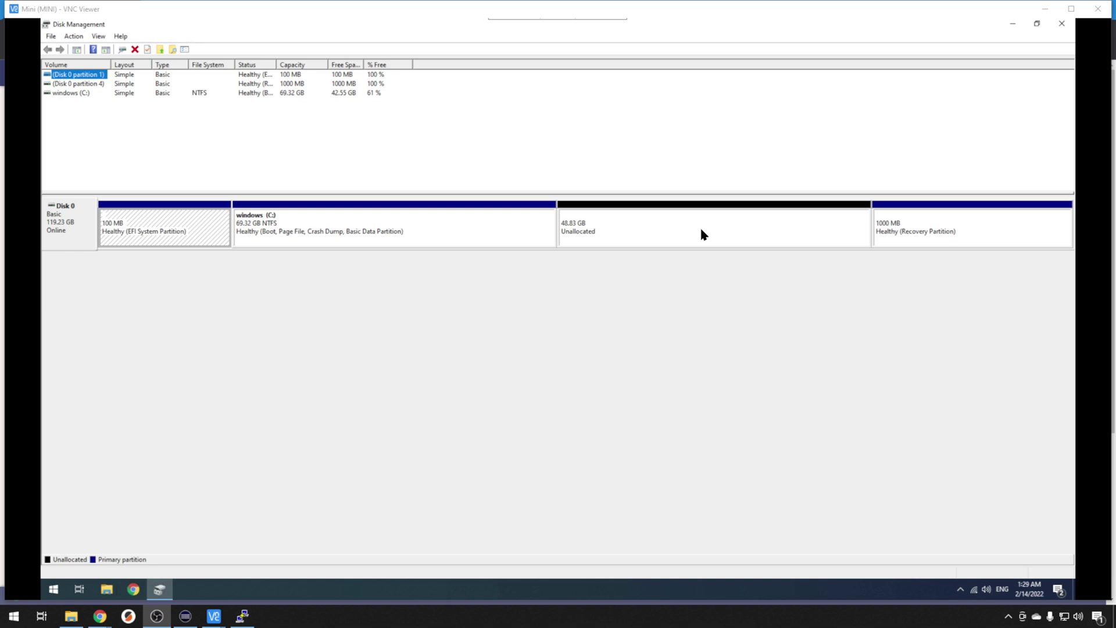
Turn the unallocated space into a 49999 MB NTFS simple volume D: labelled New Volume
{"action": "left_click", "coordinate": [702, 233]}
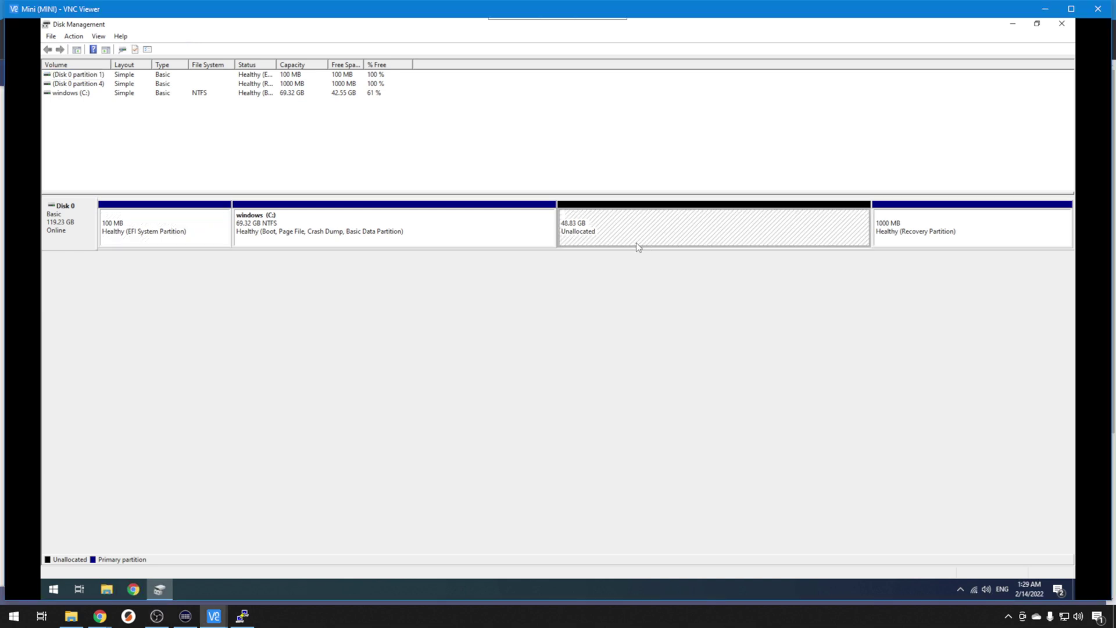
{"action": "right_click", "coordinate": [666, 232]}
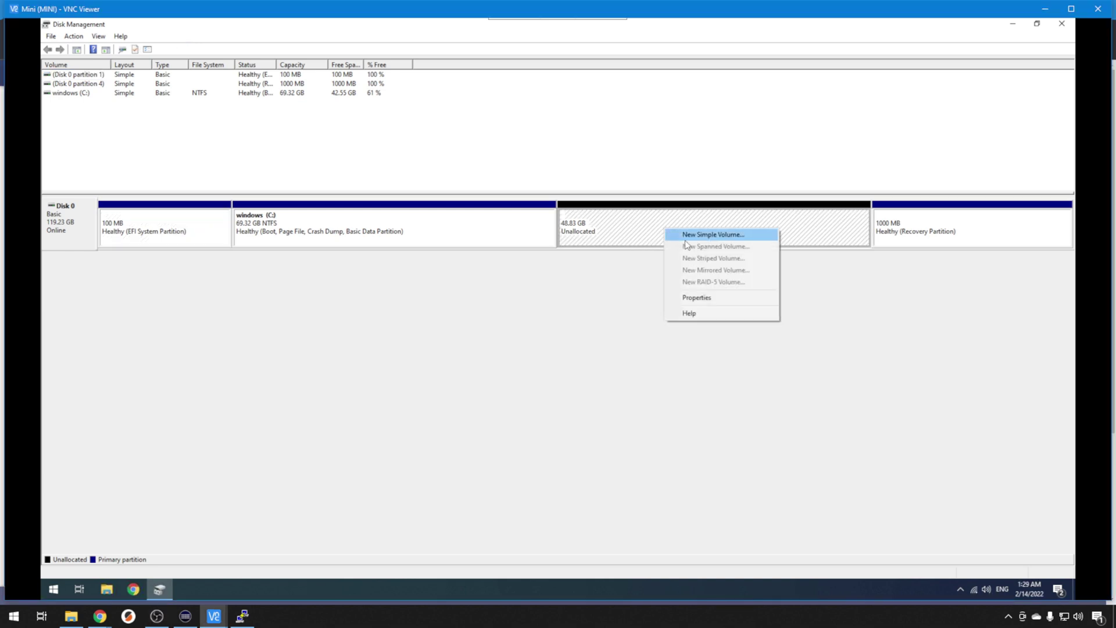
{"action": "left_click", "coordinate": [688, 236]}
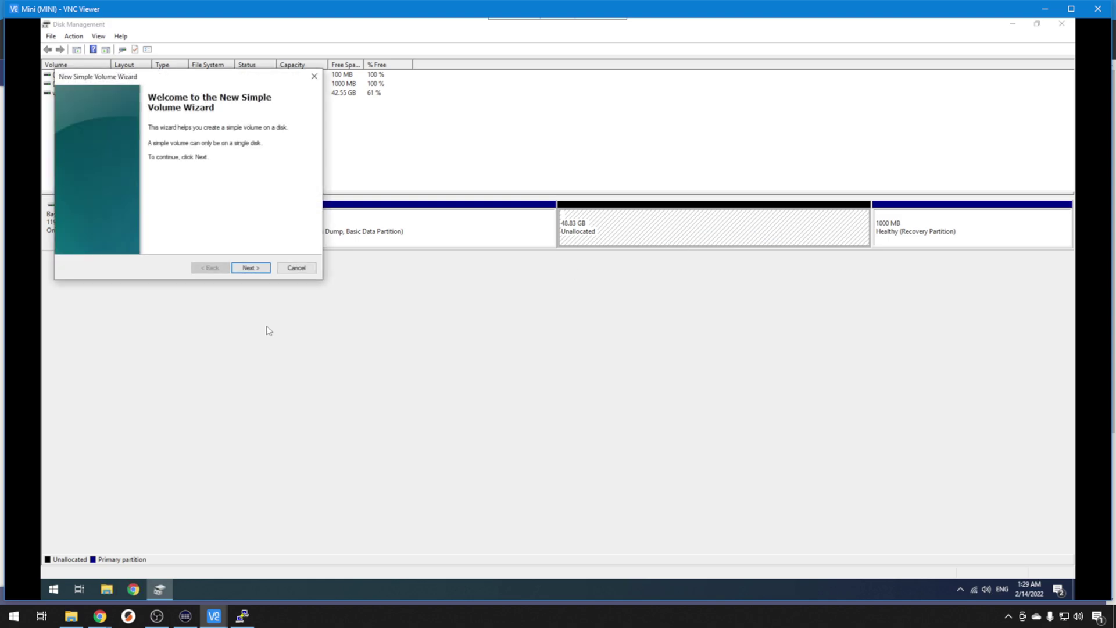
{"action": "left_click", "coordinate": [258, 270]}
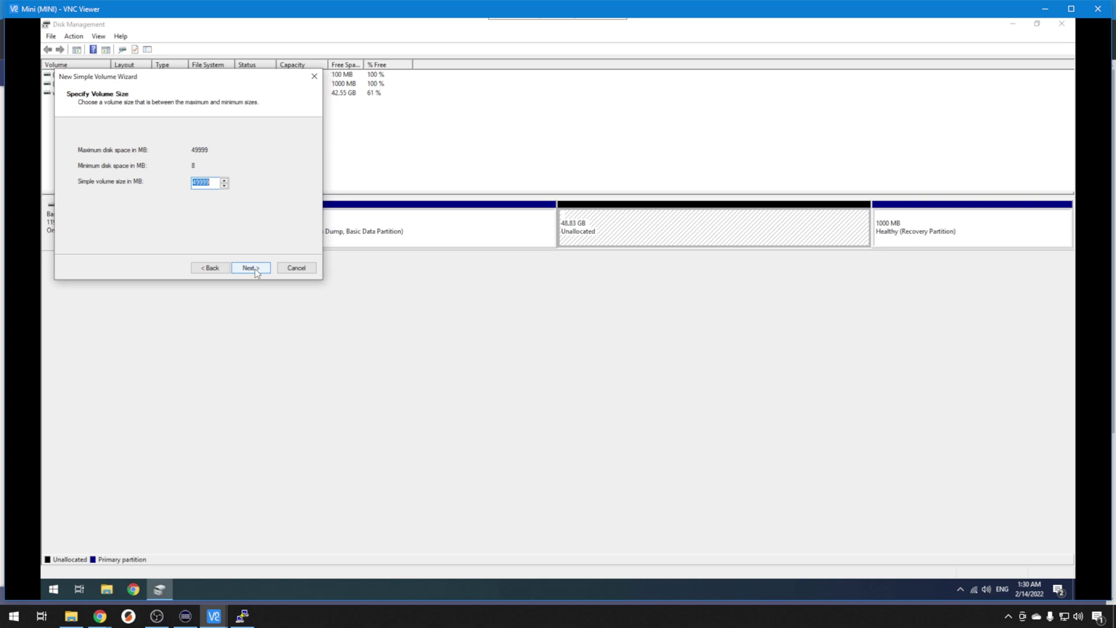
{"action": "left_click", "coordinate": [256, 273]}
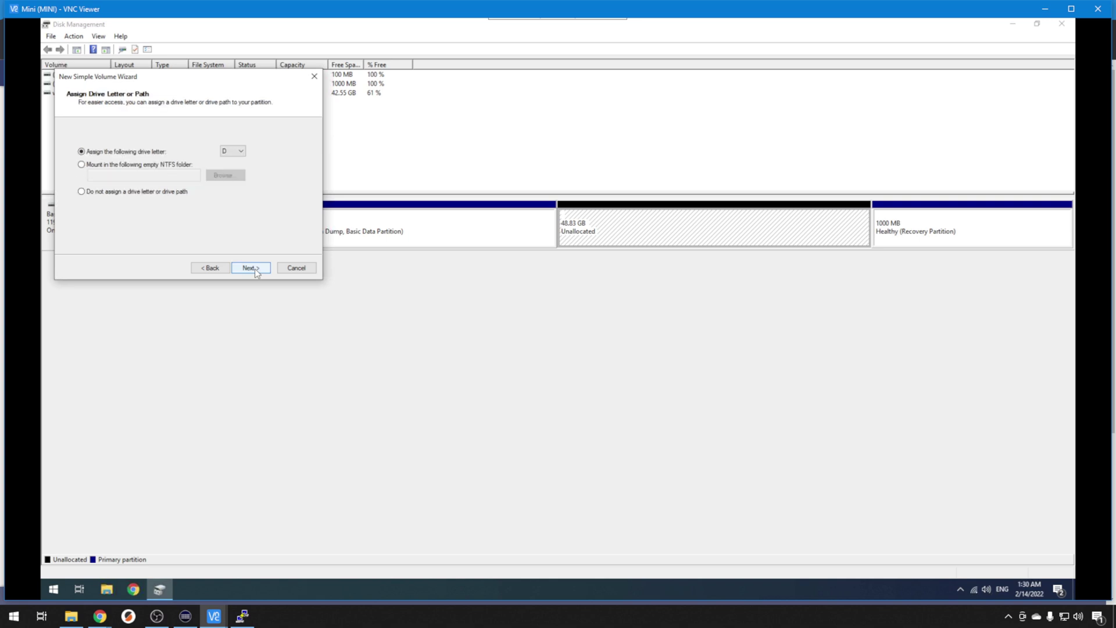
{"action": "left_click", "coordinate": [254, 269]}
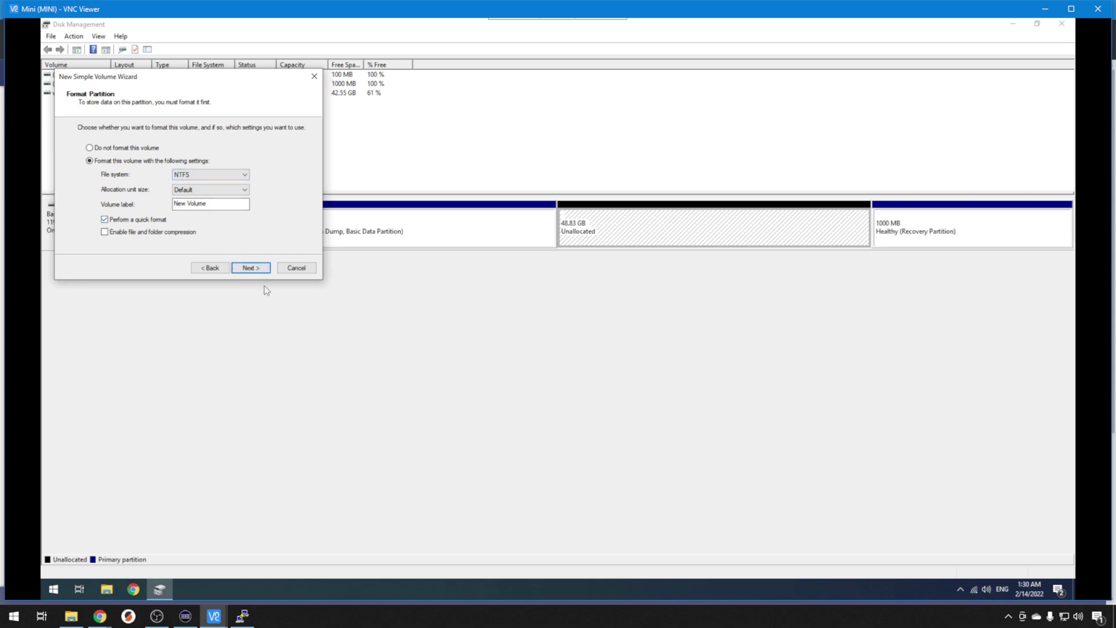
{"action": "left_click", "coordinate": [253, 269]}
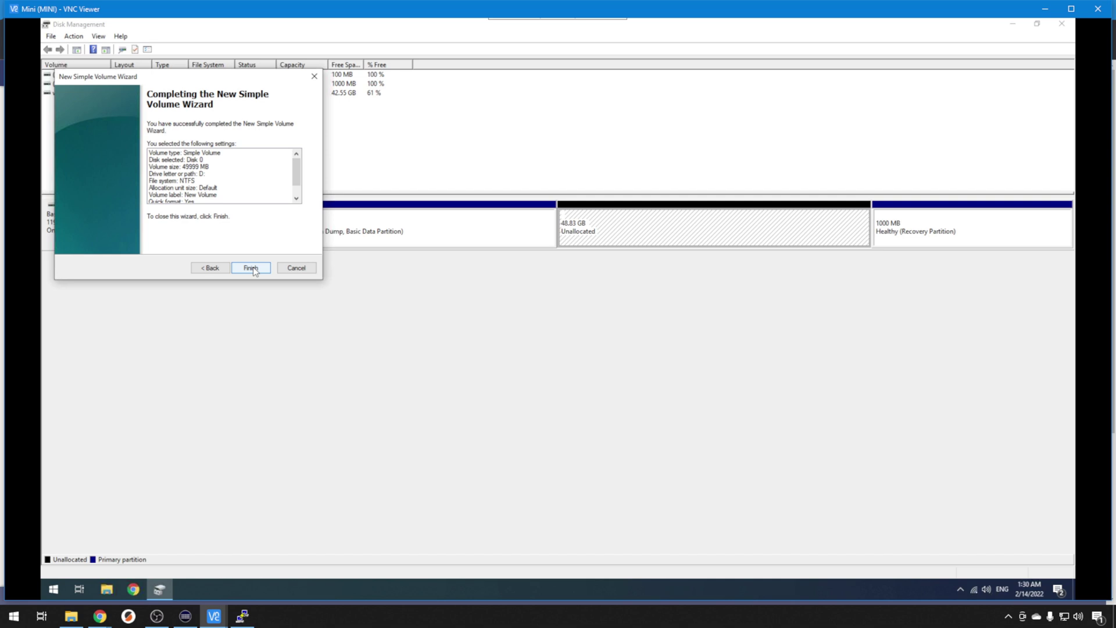
{"action": "left_click", "coordinate": [251, 268]}
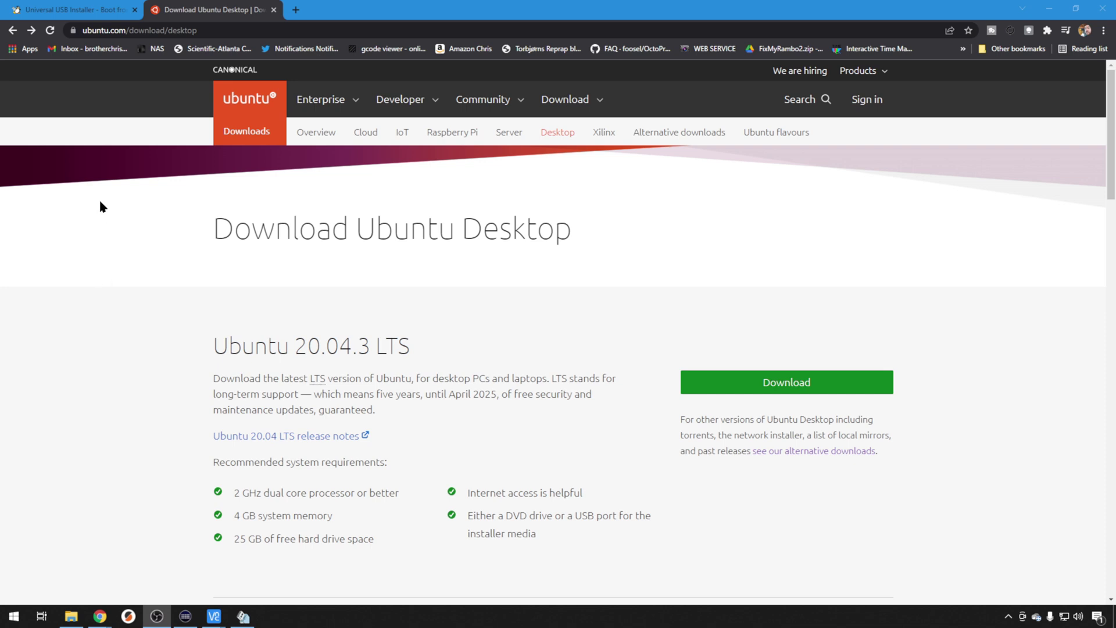
Switch Chrome to the Universal USB Installer page on Pendrivelinux
{"action": "key", "text": "ctrl+Tab"}
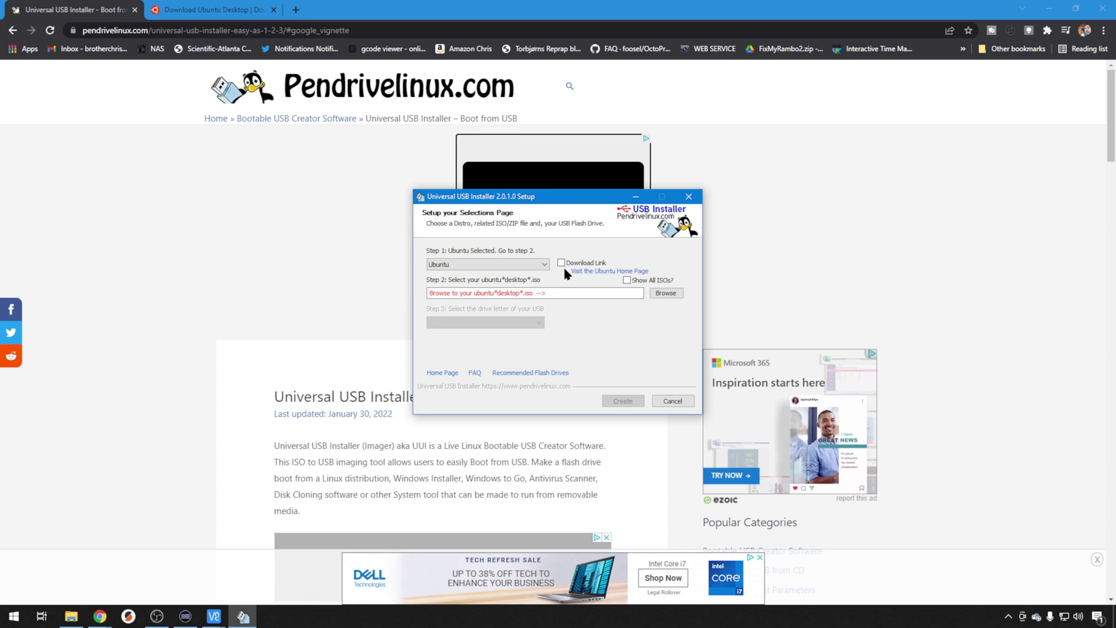
Review the Step 1 distribution list and keep Ubuntu selected
{"action": "left_click", "coordinate": [544, 265]}
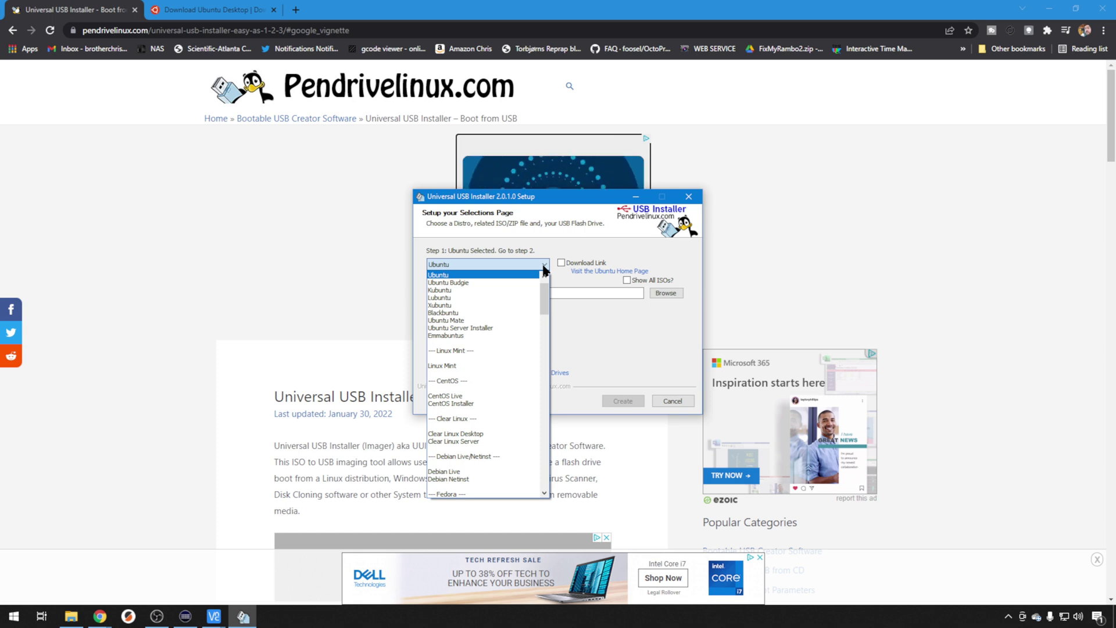
{"action": "left_click", "coordinate": [566, 249]}
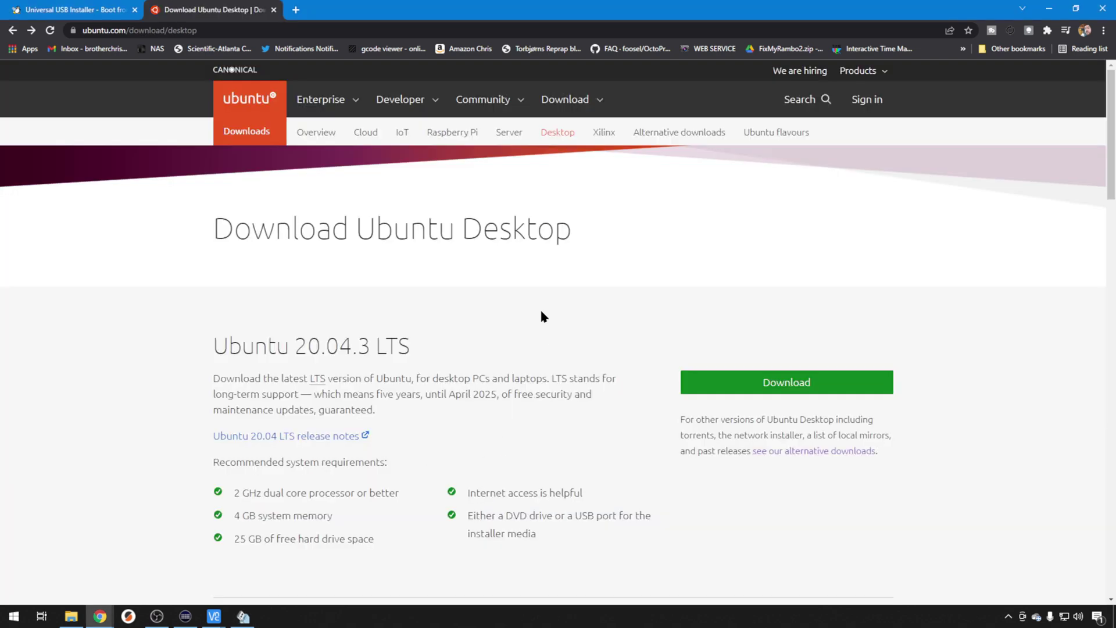
Go to the Ubuntu Server download page and show the Option 2 manual installation for 20.04.3 LTS
{"action": "left_click", "coordinate": [510, 133]}
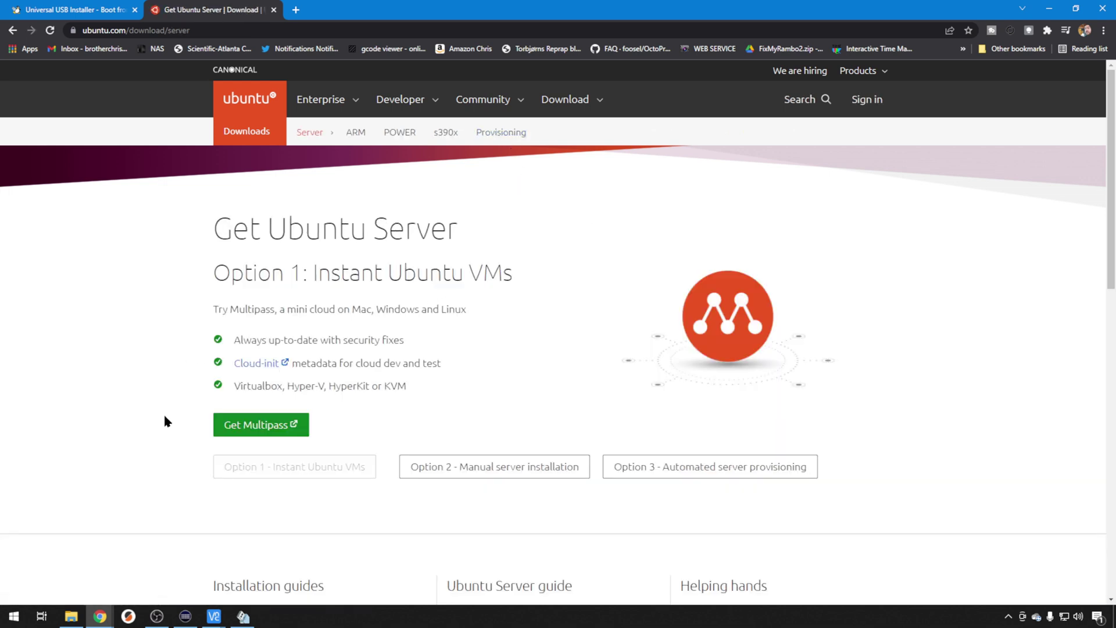
{"action": "scroll", "coordinate": [165, 421], "scroll_direction": "down", "scroll_amount": 1}
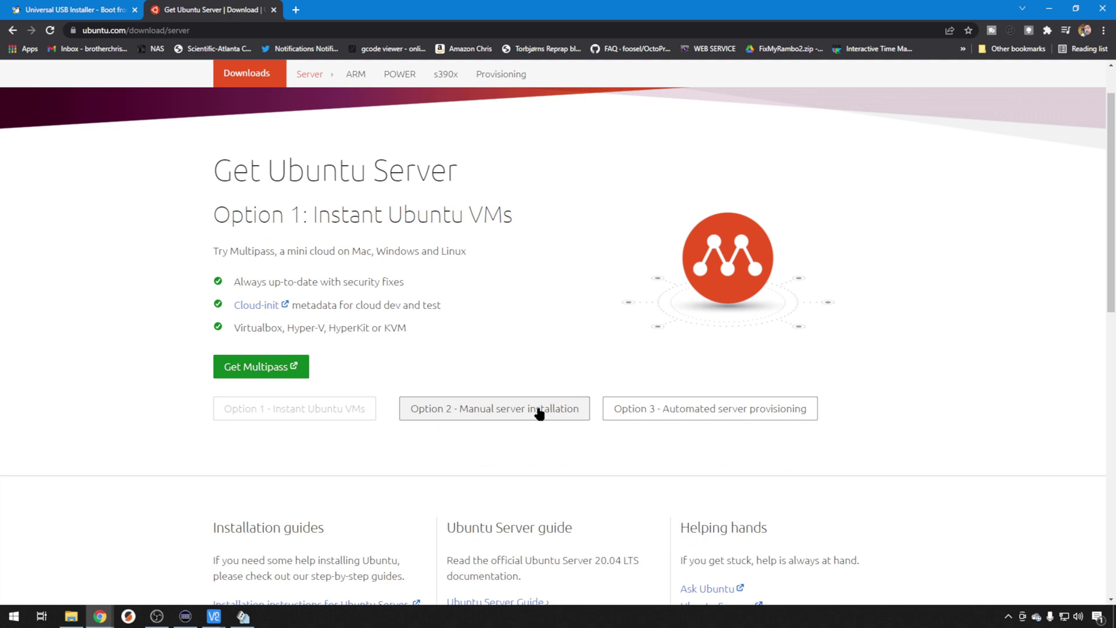
{"action": "left_click", "coordinate": [539, 414]}
{"action": "scroll", "coordinate": [302, 314], "scroll_direction": "down", "scroll_amount": 2}
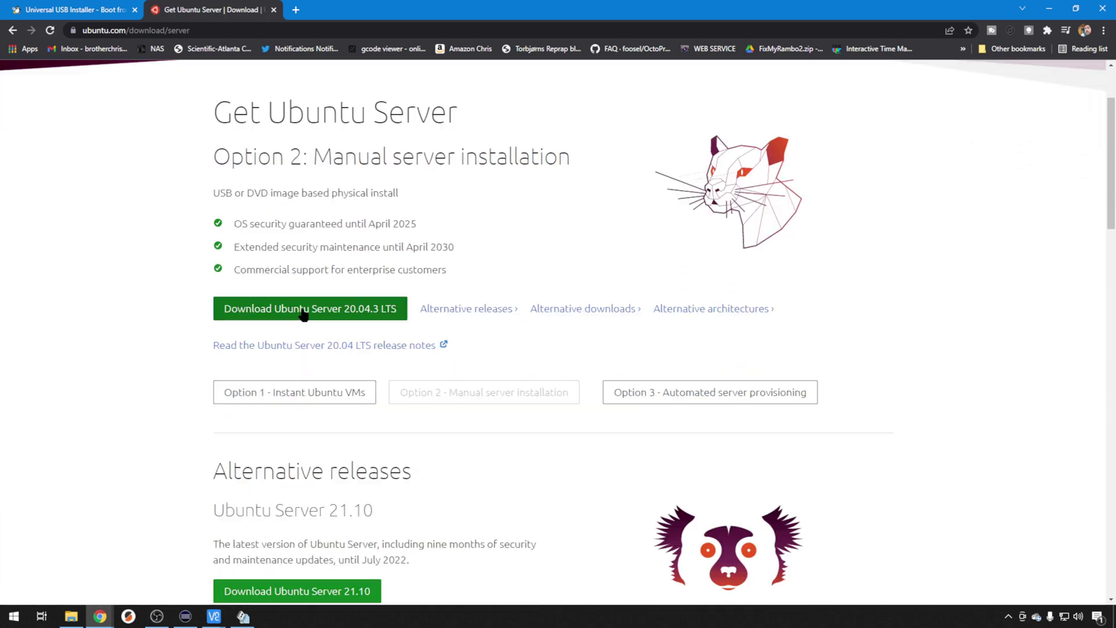
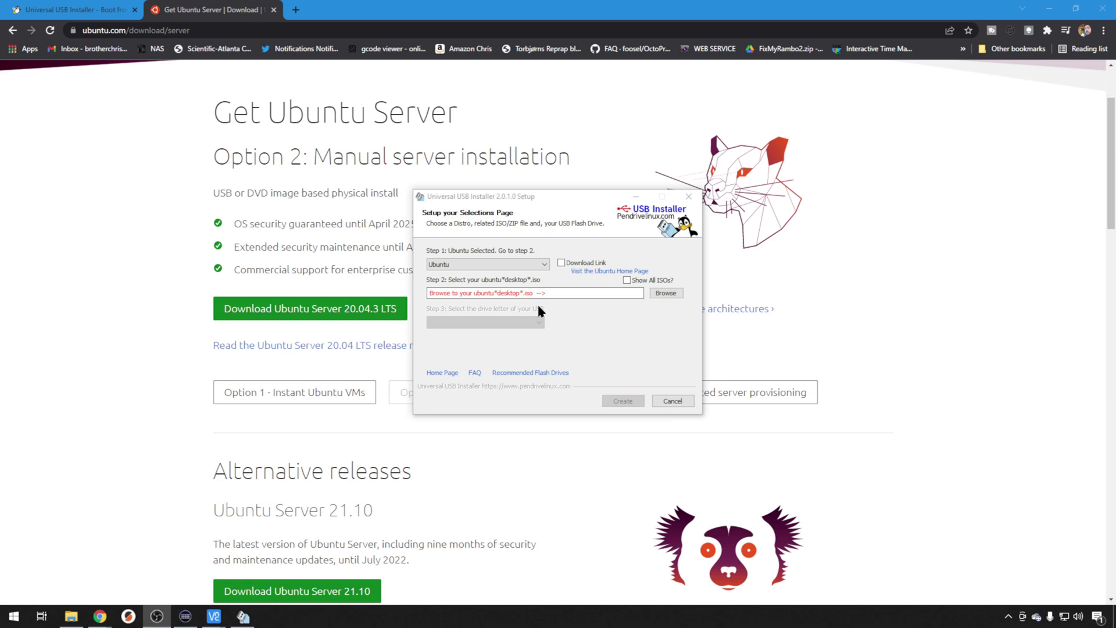
Choose Ubuntu Server Installer in Step 1 and load ubuntu-20.04.3-live-server-amd64.iso from Downloads
{"action": "left_click", "coordinate": [546, 265]}
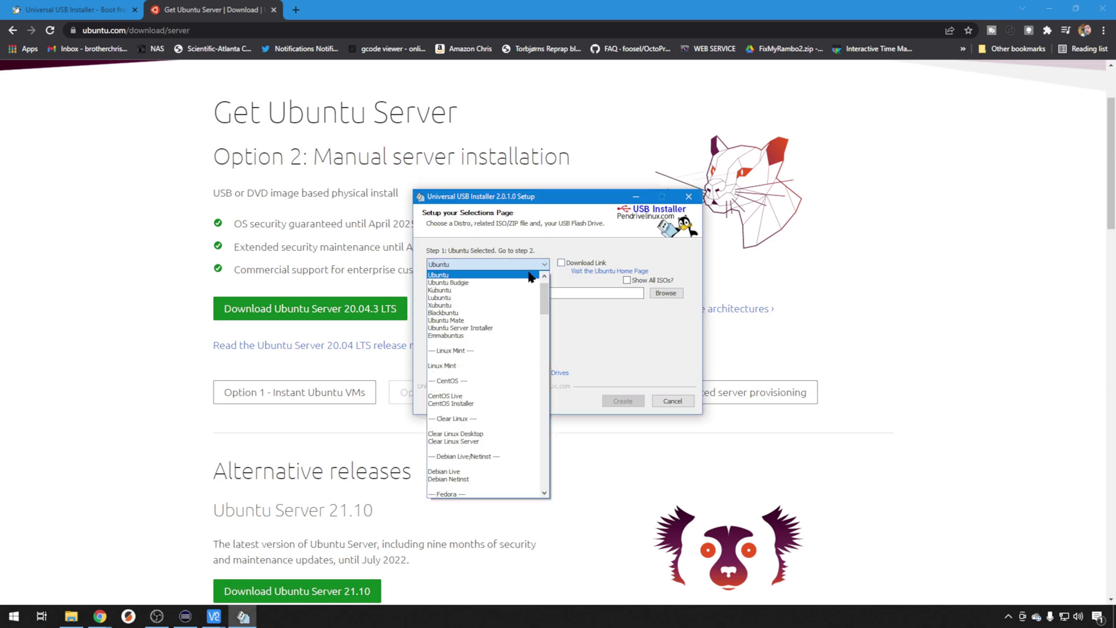
{"action": "left_click", "coordinate": [523, 328]}
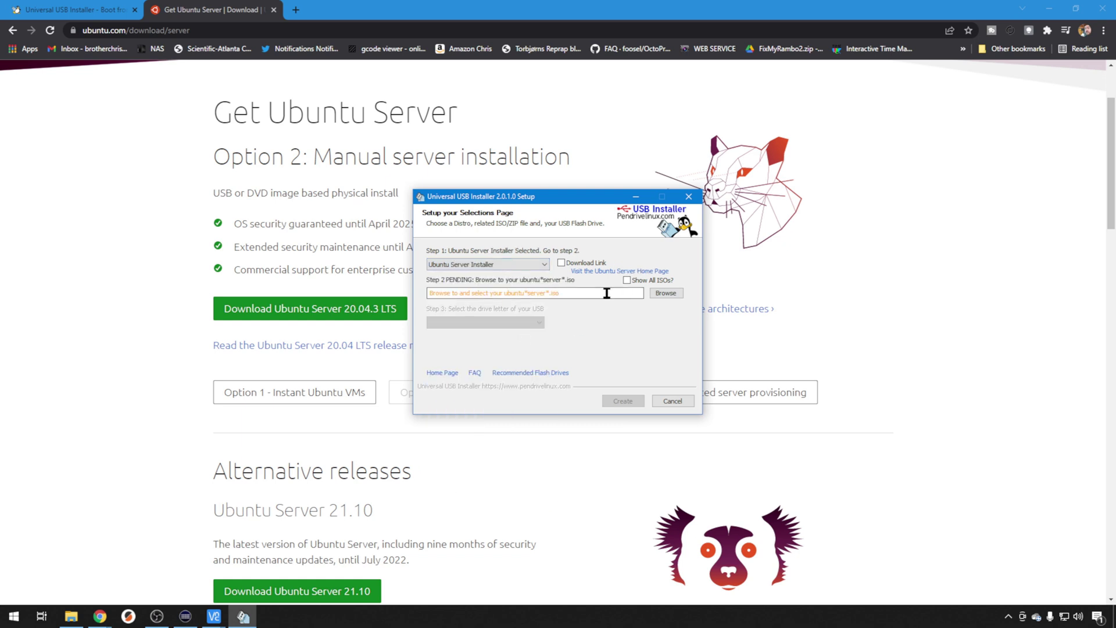
{"action": "left_click", "coordinate": [665, 293]}
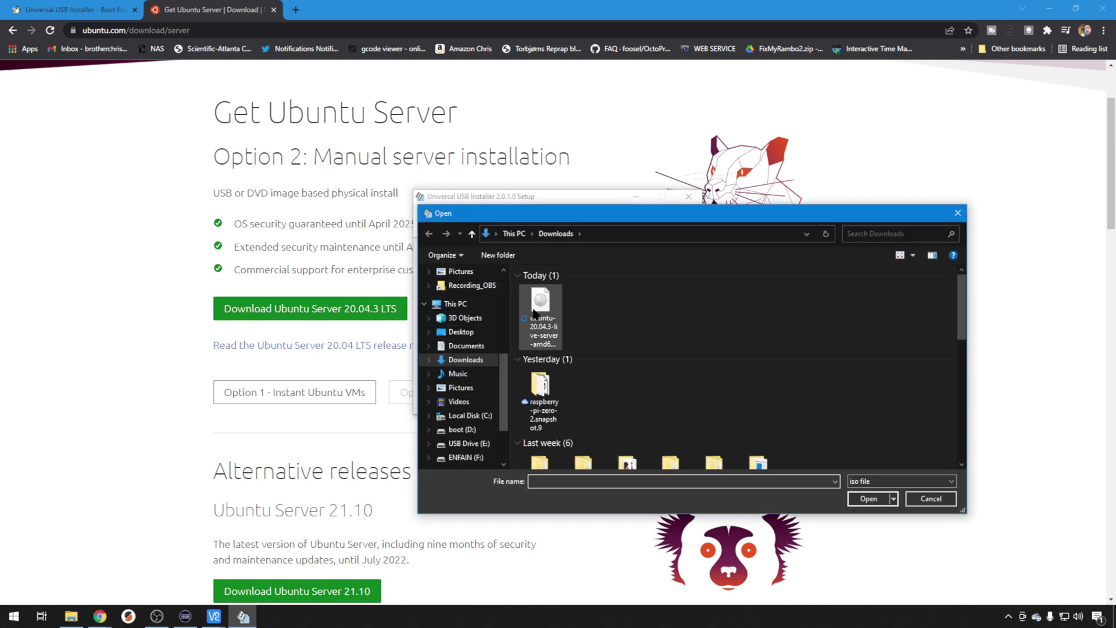
{"action": "left_click", "coordinate": [541, 311]}
{"action": "left_click", "coordinate": [868, 498]}
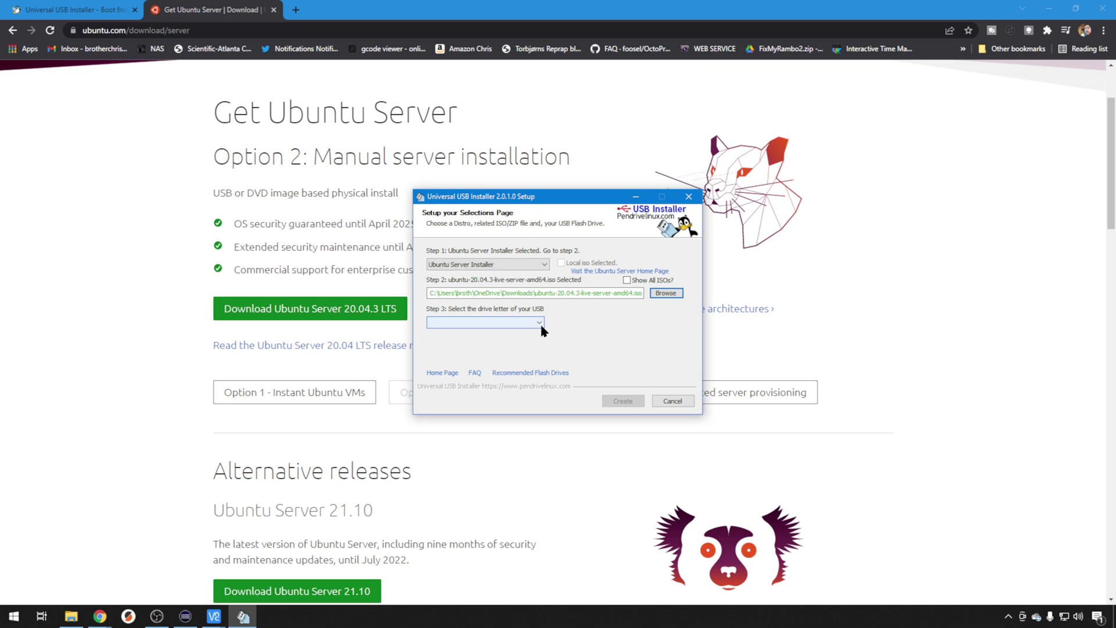
Target the 14GB drive F:, enabling Fat32 Format and Wipe Entire Disk
{"action": "left_click", "coordinate": [540, 324]}
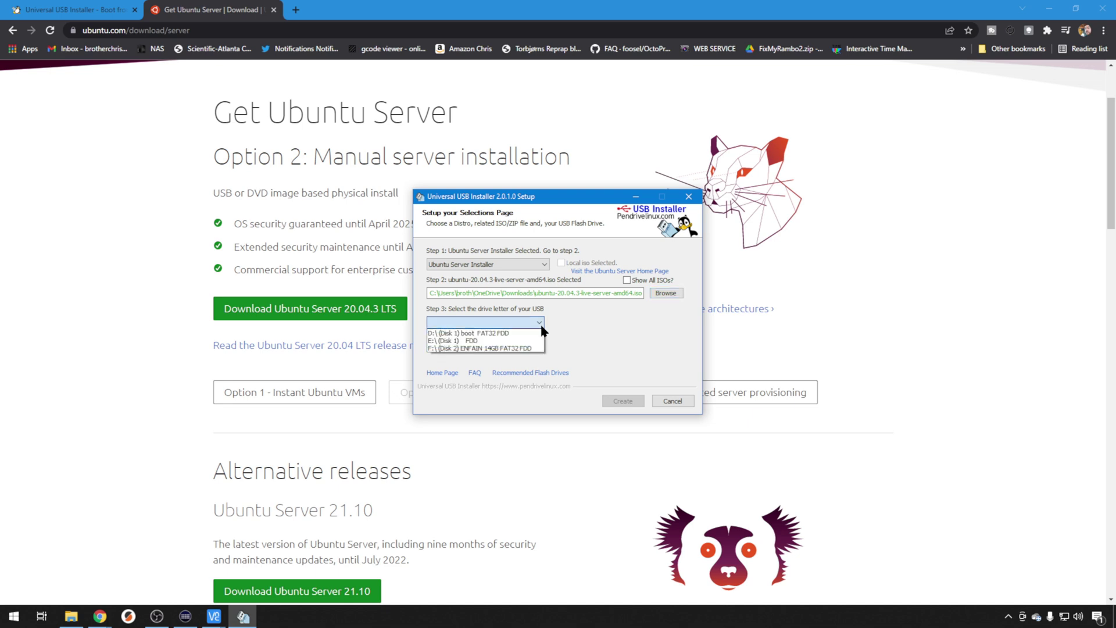
{"action": "left_click", "coordinate": [503, 349]}
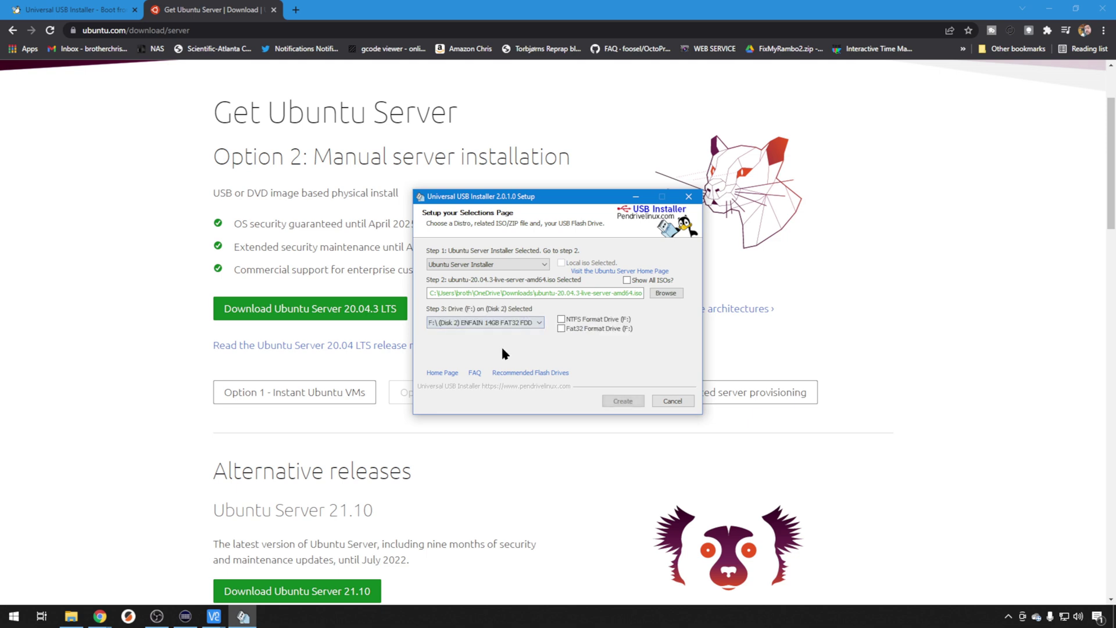
{"action": "left_click", "coordinate": [561, 329]}
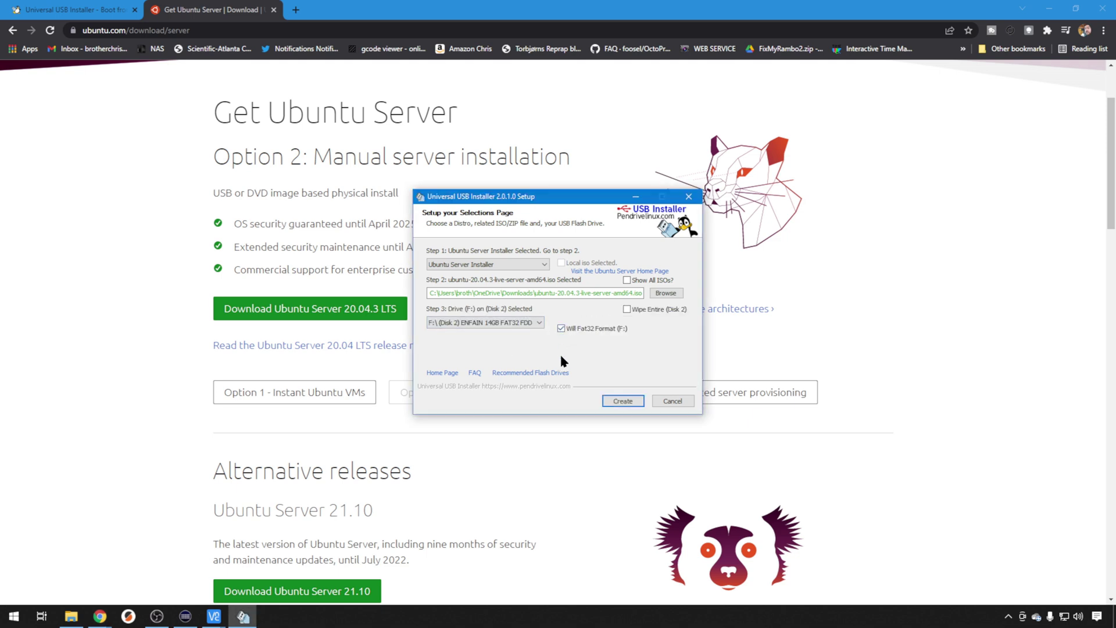
{"action": "left_click", "coordinate": [626, 308]}
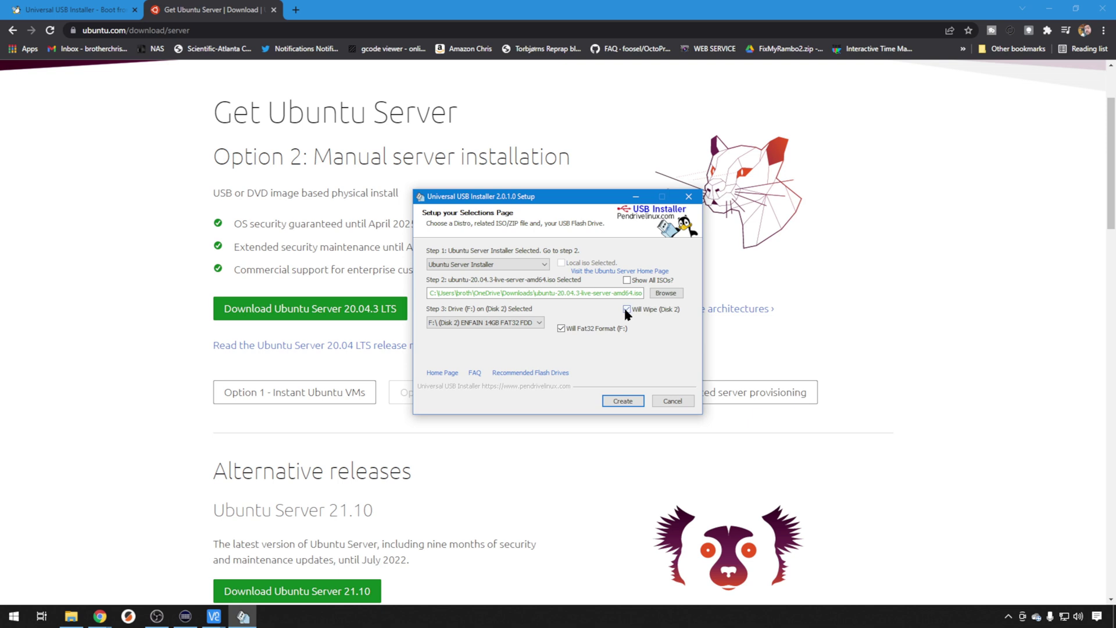
Create the bootable USB, confirm wiping Disk 2, and close the installer when finished
{"action": "left_click", "coordinate": [622, 403]}
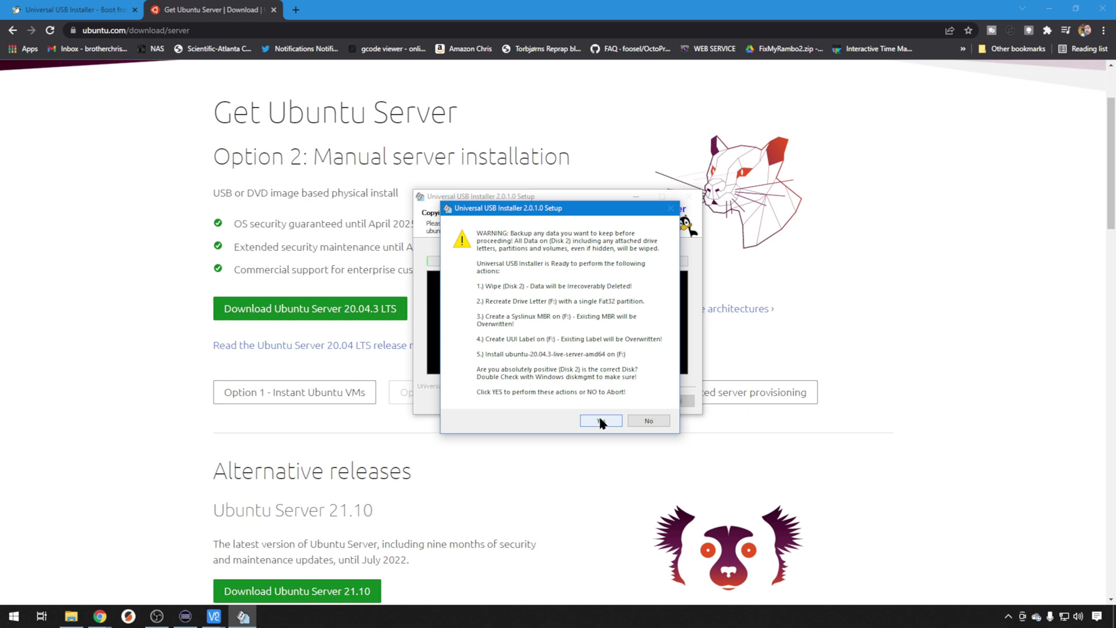
{"action": "left_click", "coordinate": [600, 421]}
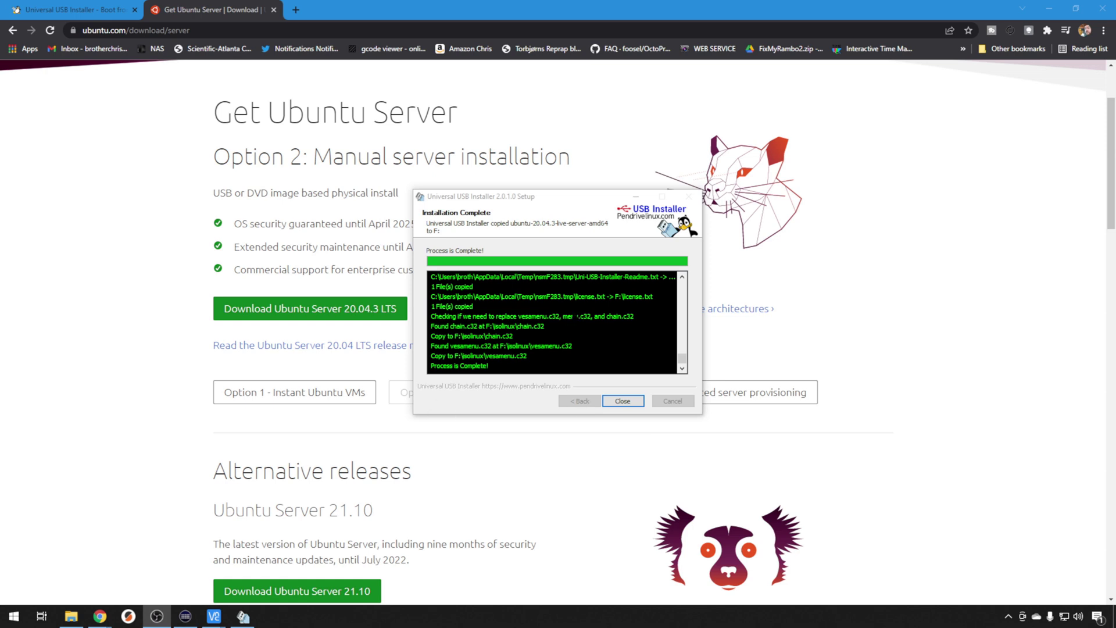
{"action": "left_click", "coordinate": [623, 401]}
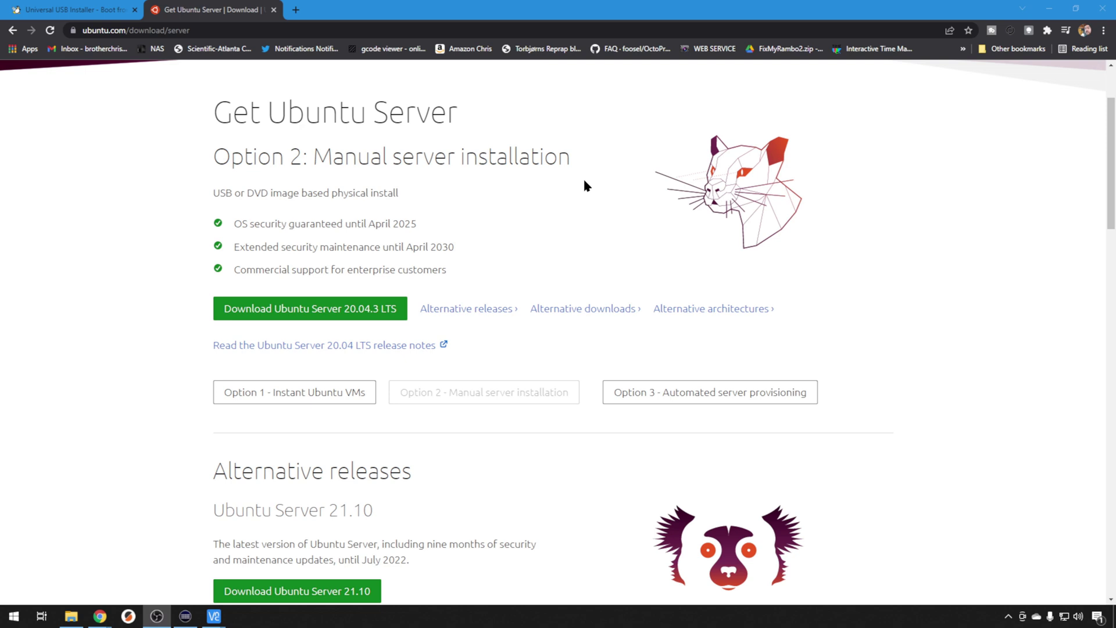
Switch to the TinyPilot console at 192.168.1.80 showing the Aptio BIOS Setup Utility
{"action": "key", "text": "alt+Tab"}
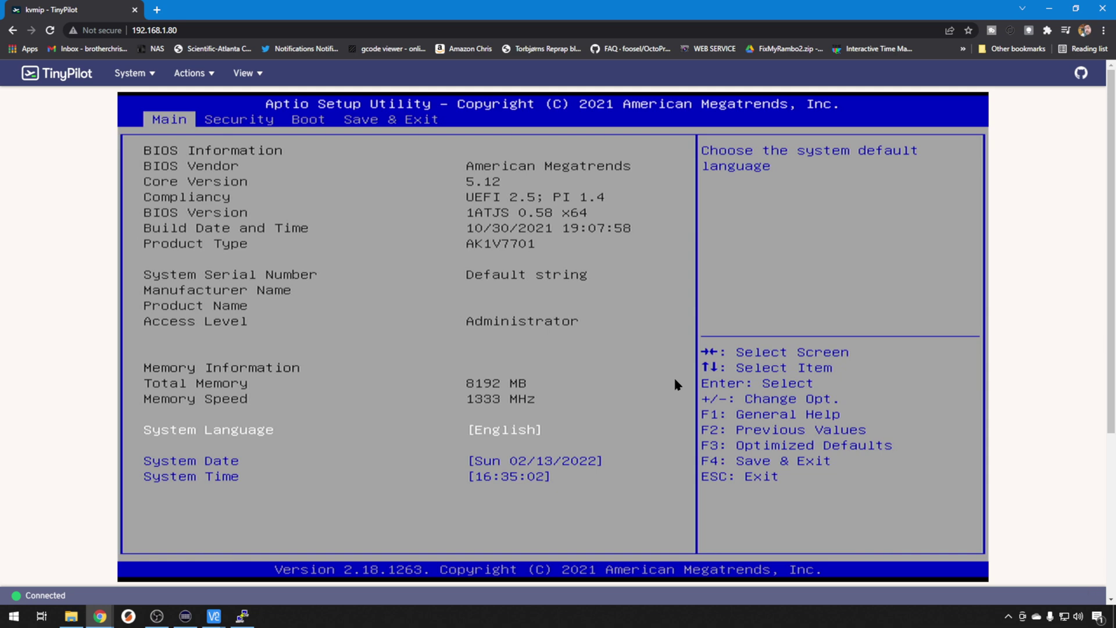
On the BIOS Boot page, move the UEFI USB device to Boot Option #1
{"action": "key", "text": "Right"}
{"action": "key", "text": "Right"}
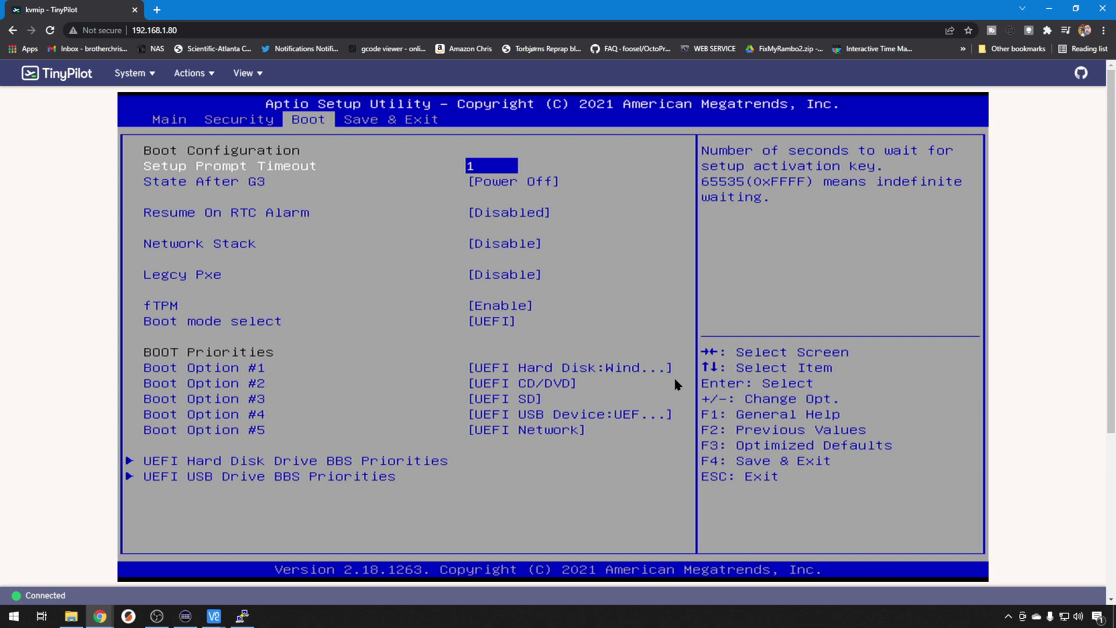
{"action": "key", "text": "Down"}
{"action": "key", "text": "Down"}
{"action": "key", "text": "Down"}
{"action": "key", "text": "Down"}
{"action": "key", "text": "Down"}
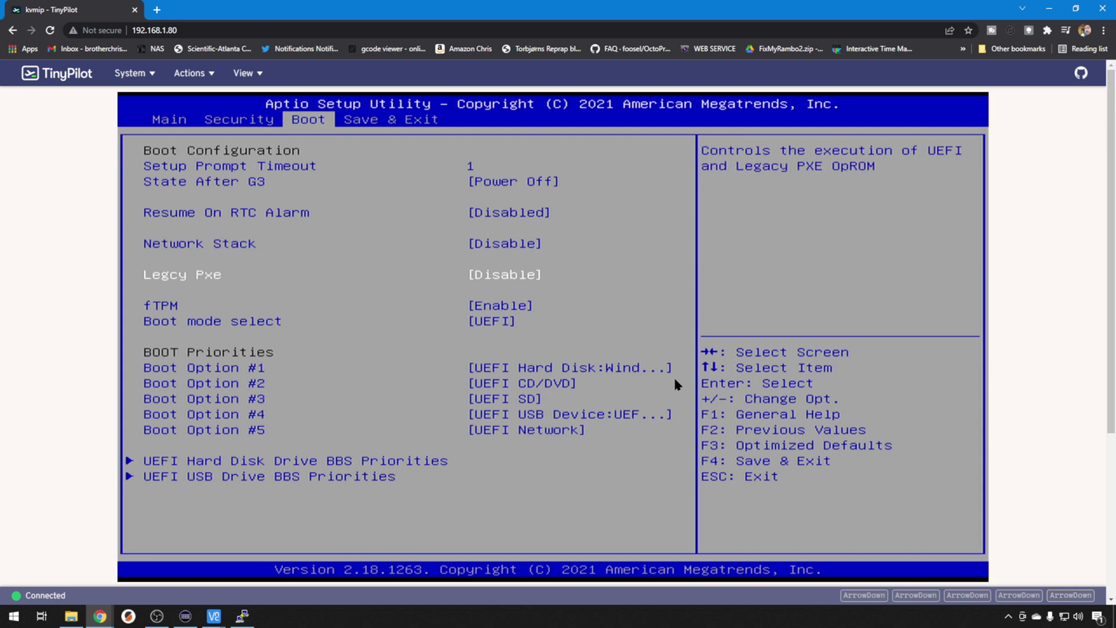
{"action": "key", "text": "Down"}
{"action": "key", "text": "Down"}
{"action": "key", "text": "Down"}
{"action": "key", "text": "Down"}
{"action": "key", "text": "Down"}
{"action": "key", "text": "Down"}
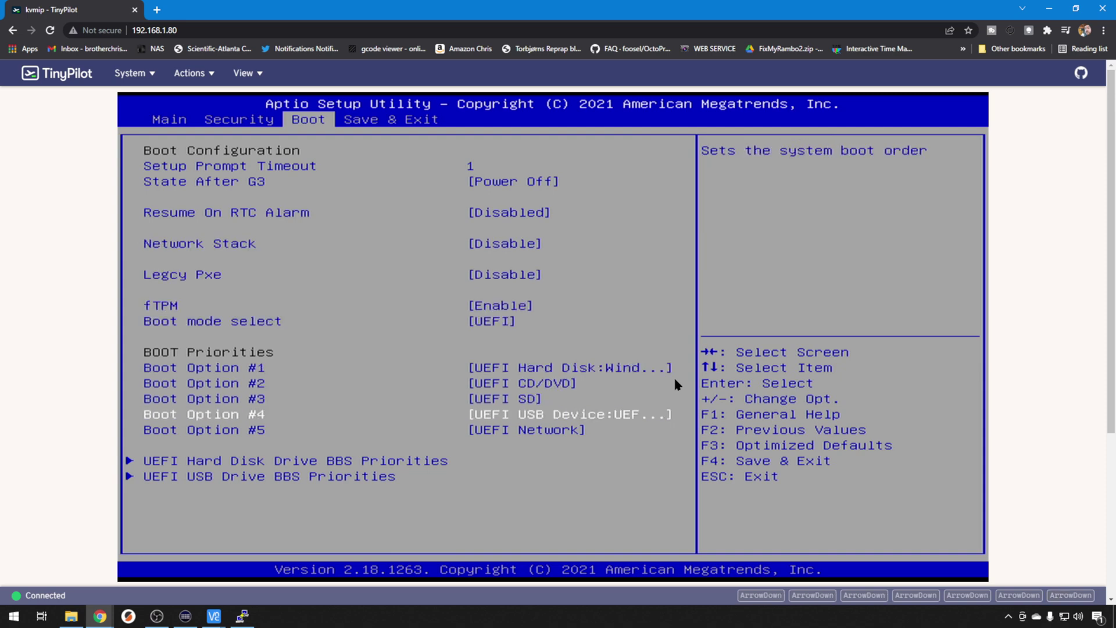
{"action": "key", "text": "Up"}
{"action": "key", "text": "Up"}
{"action": "key", "text": "minus"}
{"action": "key", "text": "Up"}
{"action": "key", "text": "plus"}
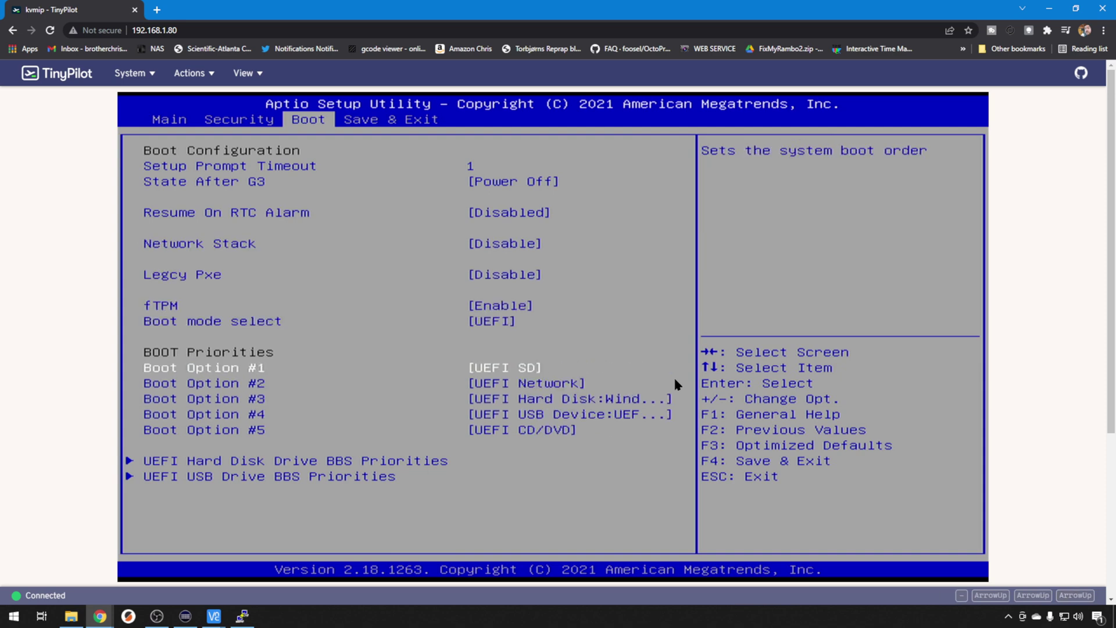
{"action": "key", "text": "minus"}
{"action": "key", "text": "minus"}
{"action": "key", "text": "minus"}
{"action": "key", "text": "minus"}
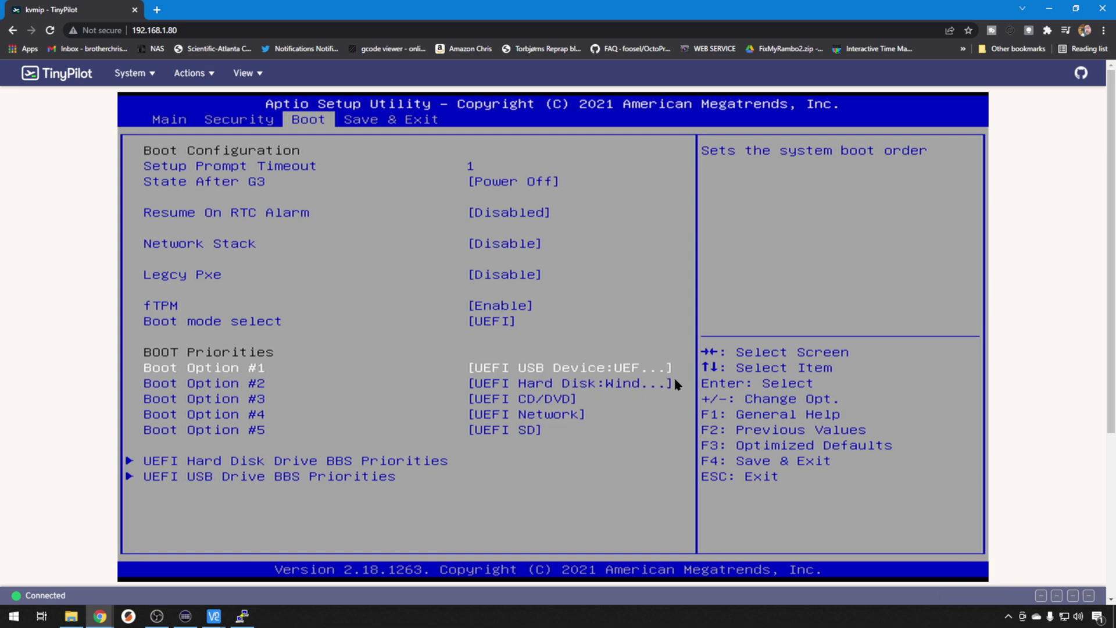
{"action": "key", "text": "Down"}
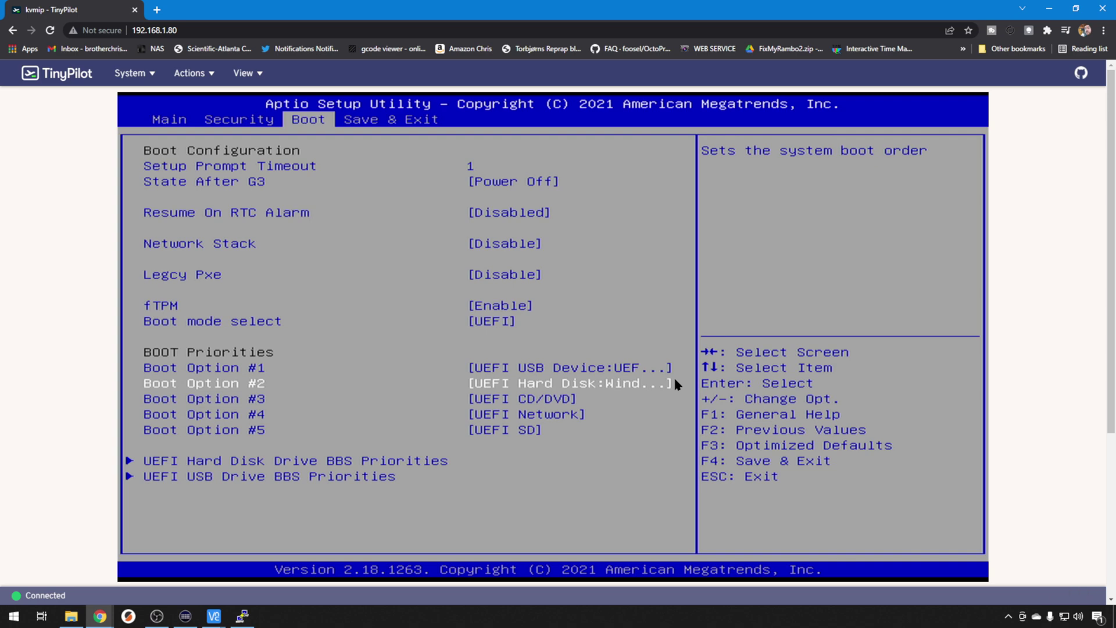
{"action": "key", "text": "Right"}
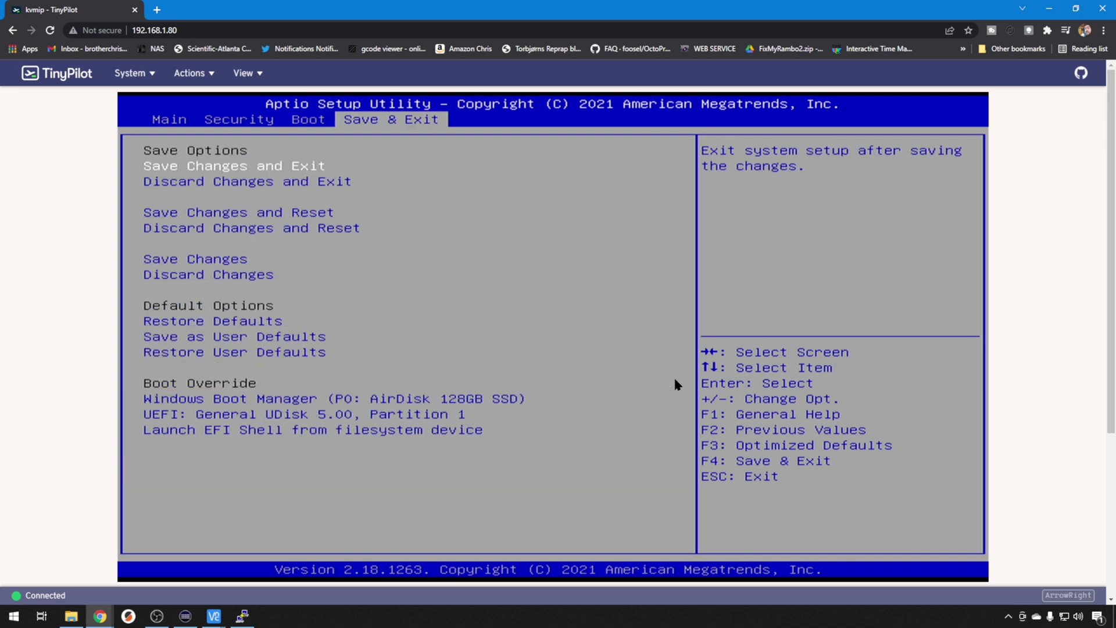
Choose Save Changes and Exit so the machine reboots from the USB stick
{"action": "key", "text": "Return"}
{"action": "key", "text": "Return"}
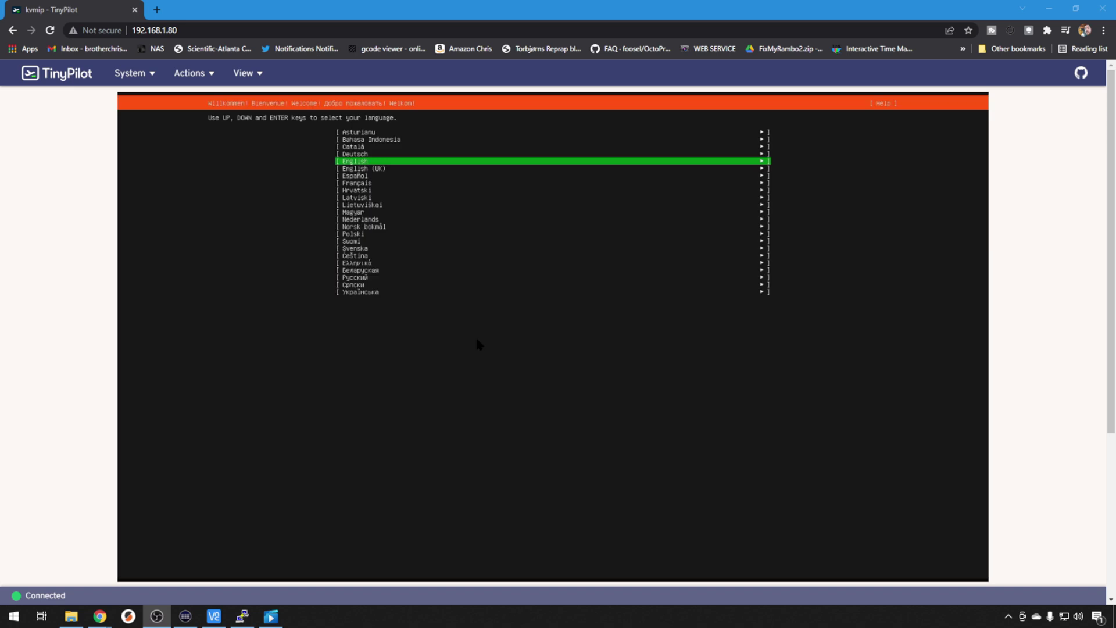
Accept English as the installer language and the English (US) keyboard layout
{"action": "left_click", "coordinate": [507, 338]}
{"action": "key", "text": "Return"}
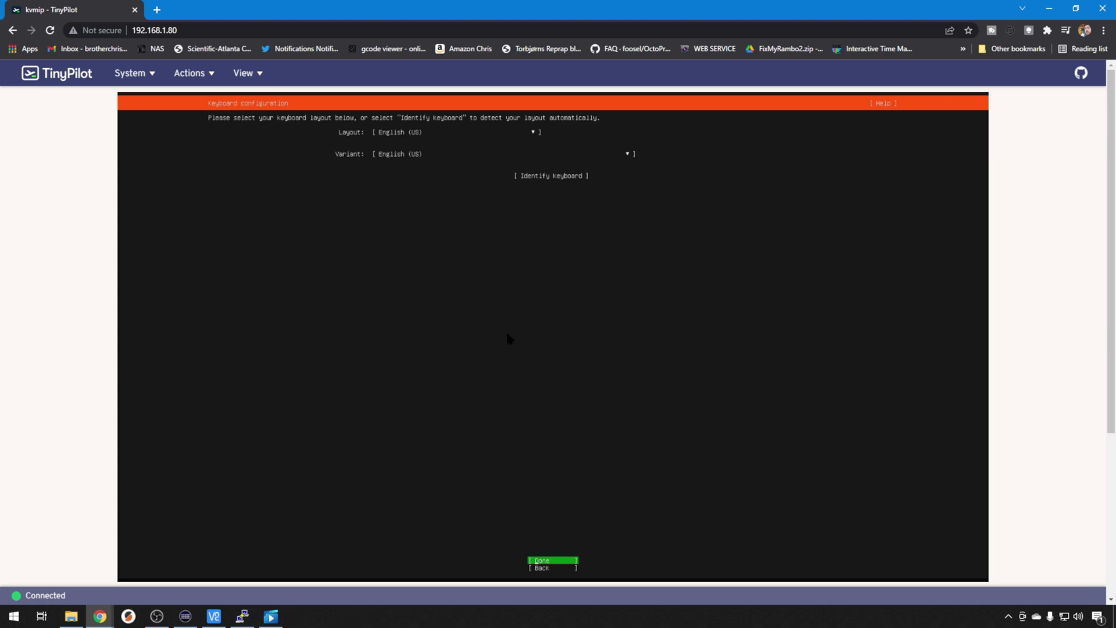
{"action": "key", "text": "Return"}
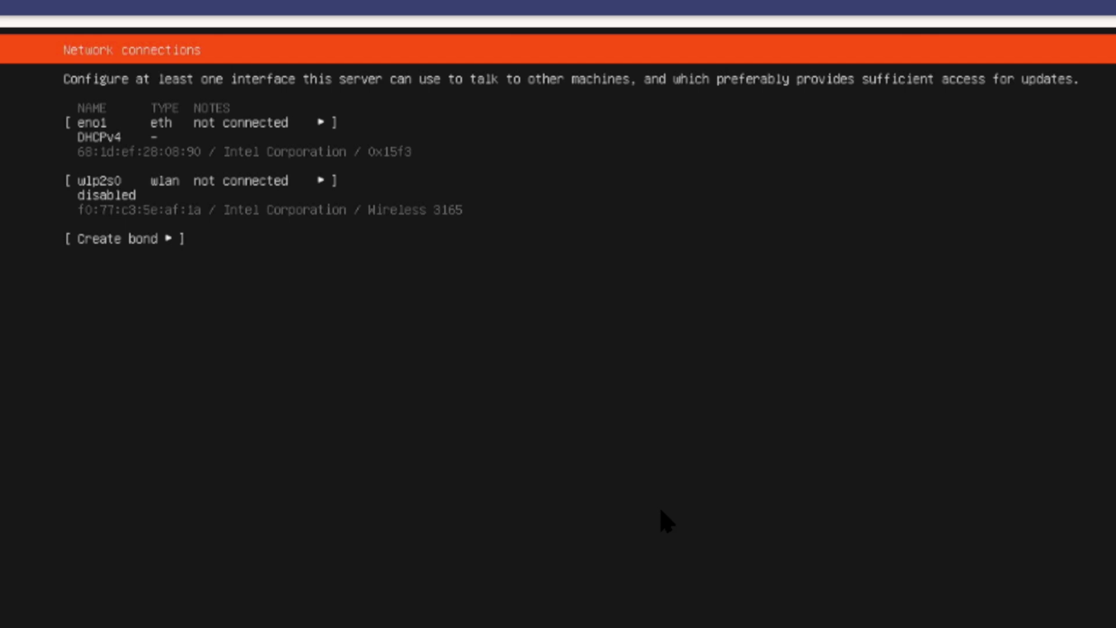
Edit wlp2s0's Wi-Fi settings with network BCWireless and its pasted password, then save
{"action": "key", "text": "Down"}
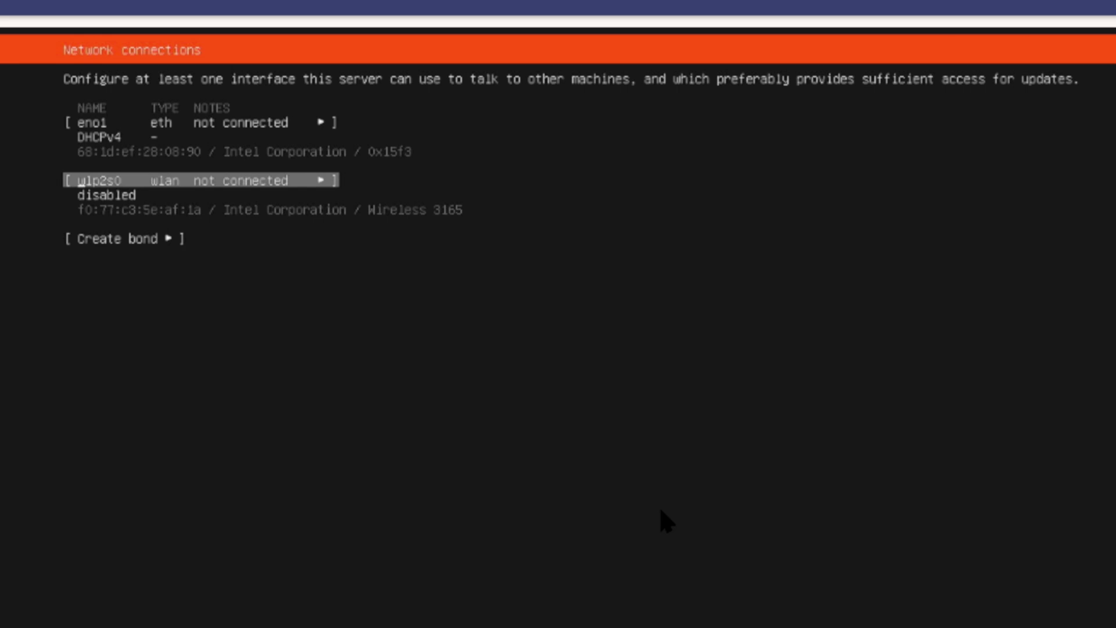
{"action": "key", "text": "Return"}
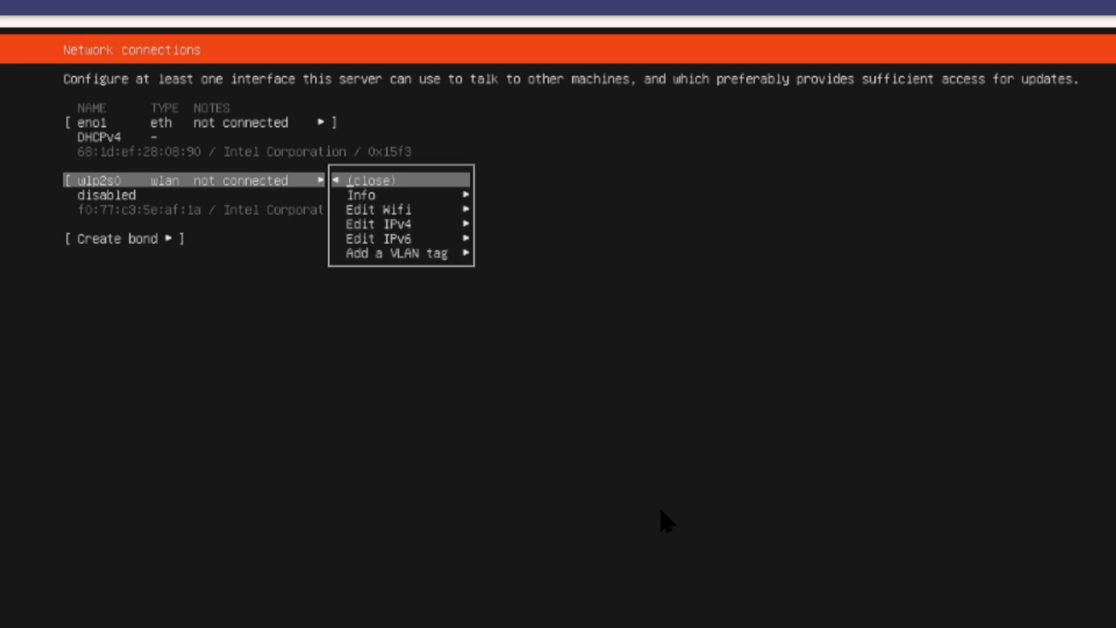
{"action": "key", "text": "Down"}
{"action": "key", "text": "Down"}
{"action": "key", "text": "Return"}
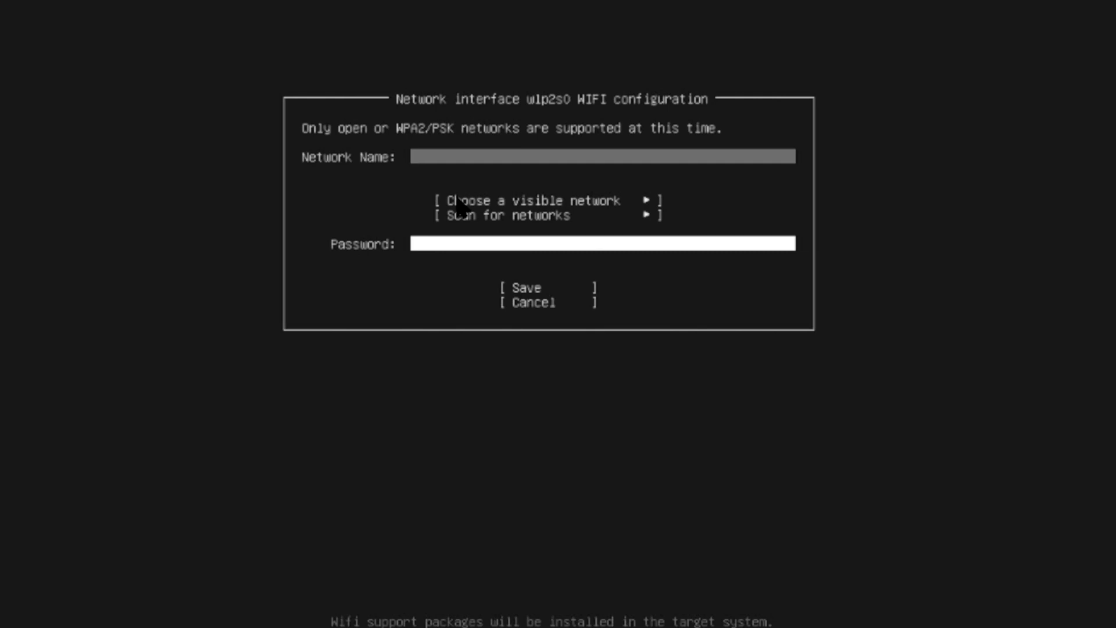
{"action": "type", "text": "BCWireless"}
{"action": "key", "text": "Tab"}
{"action": "key", "text": "Tab"}
{"action": "key", "text": "Tab"}
{"action": "key", "text": "ctrl+shift+v"}
{"action": "key", "text": "Tab"}
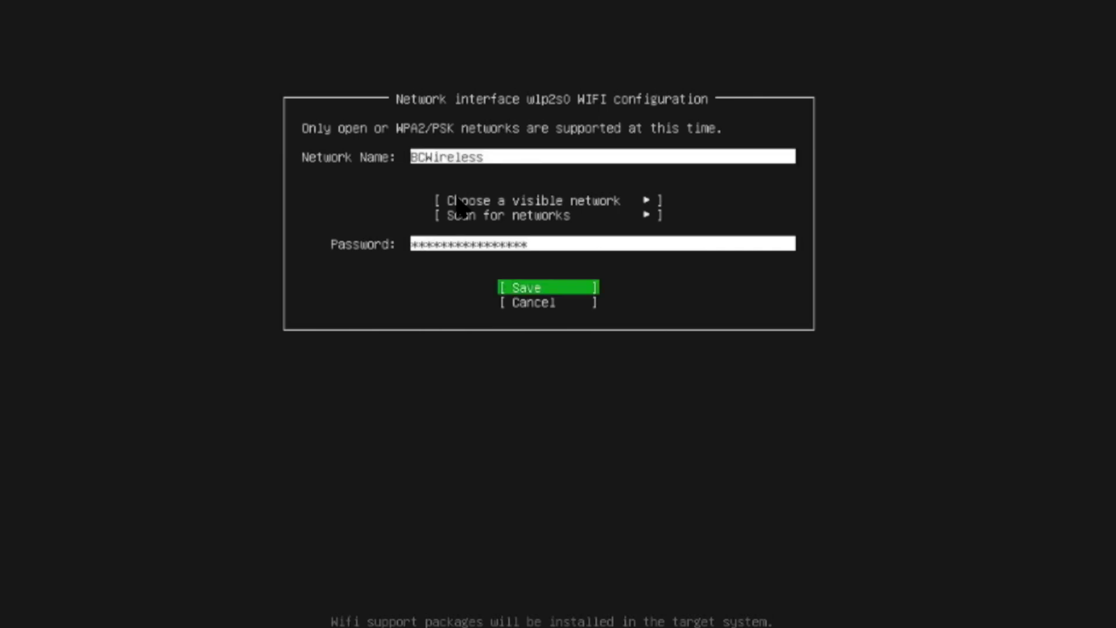
{"action": "key", "text": "Return"}
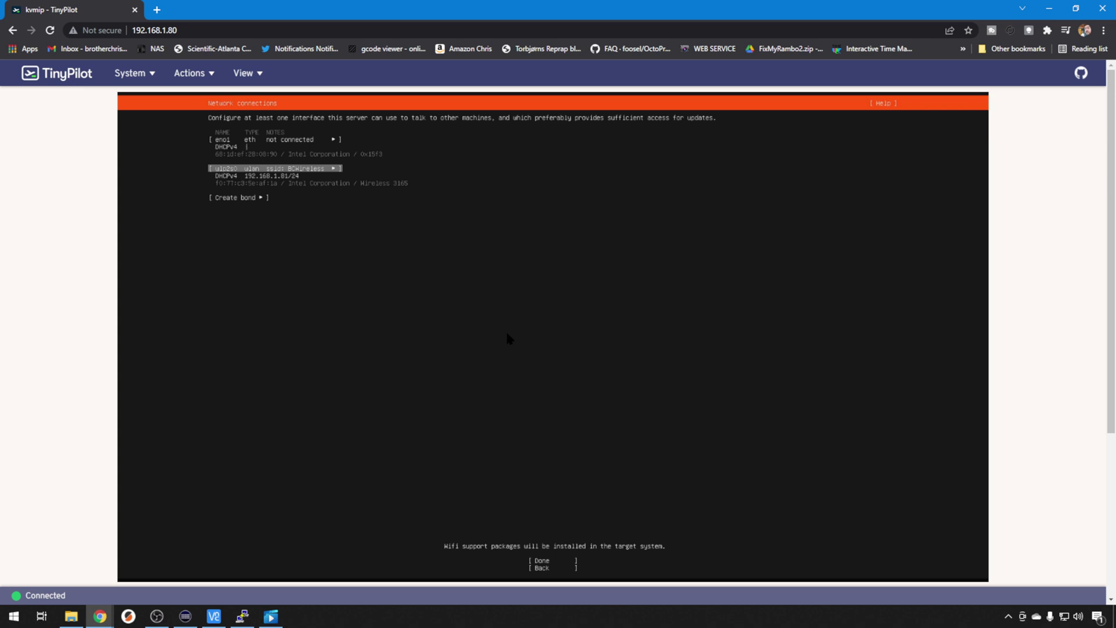
Finish network connections, leave the proxy blank, and keep the default Ubuntu archive mirror
{"action": "key", "text": "Tab"}
{"action": "key", "text": "Tab"}
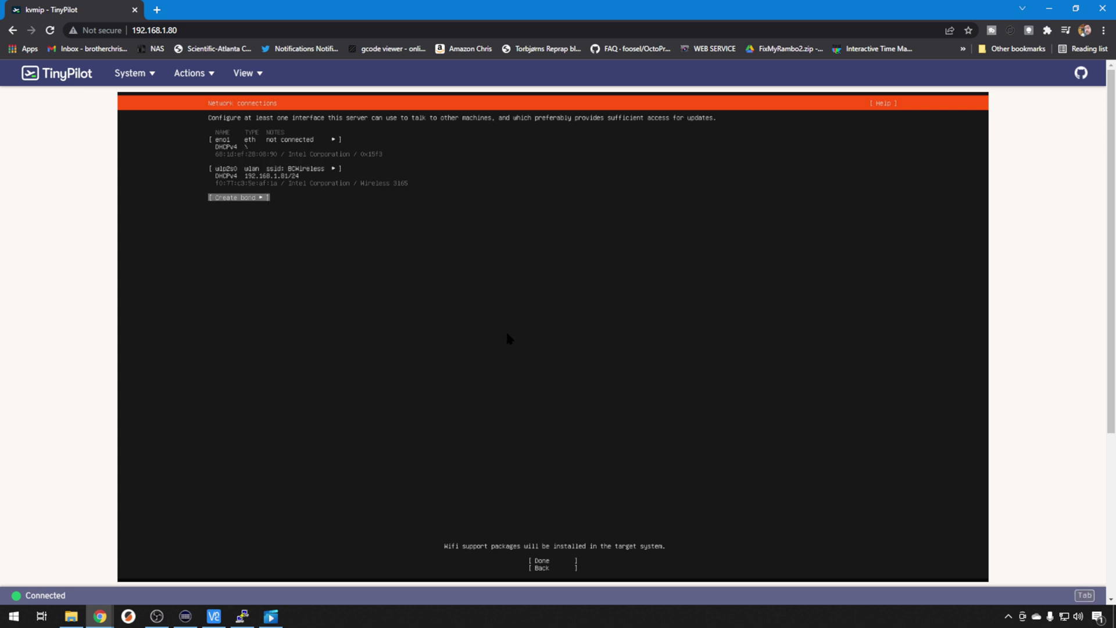
{"action": "key", "text": "Return"}
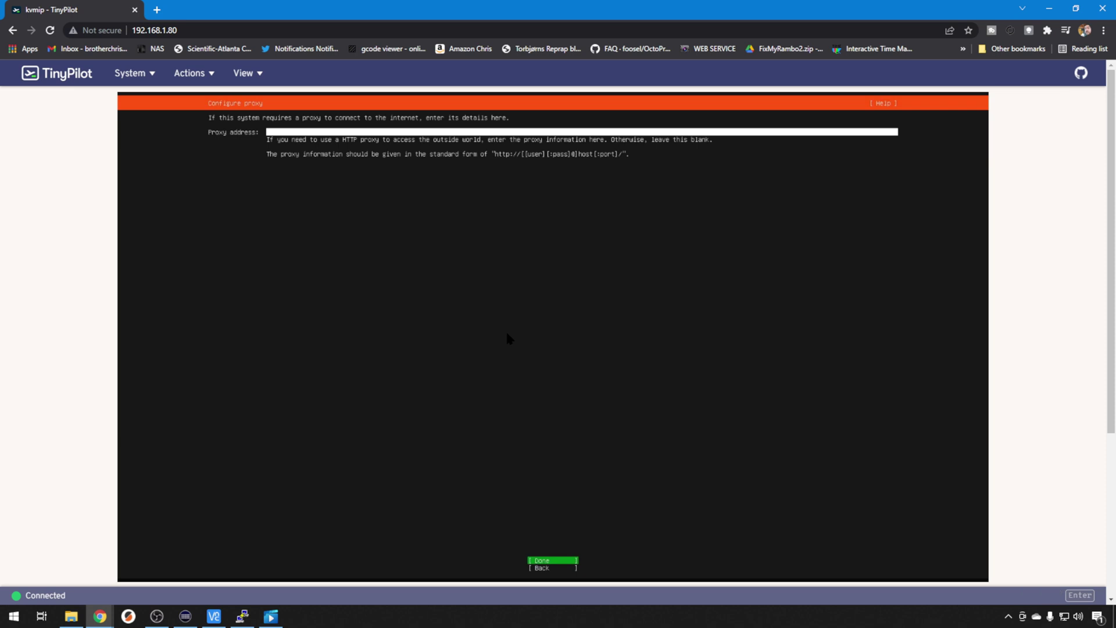
{"action": "key", "text": "Return"}
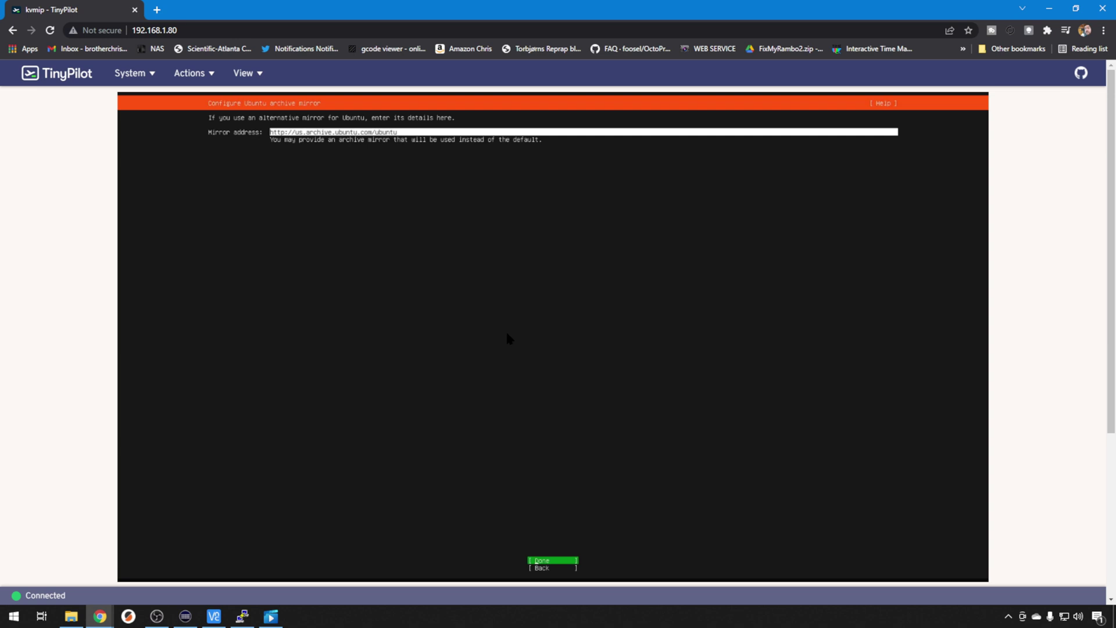
{"action": "key", "text": "Return"}
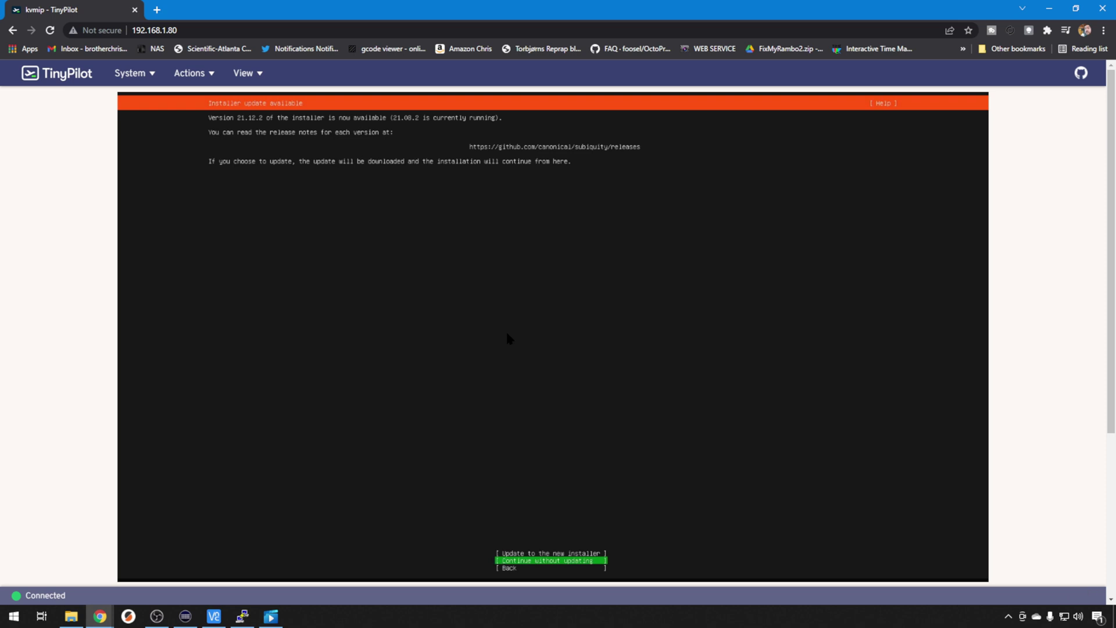
Choose 'Update to the new installer' to download the newer installer version
{"action": "key", "text": "Up"}
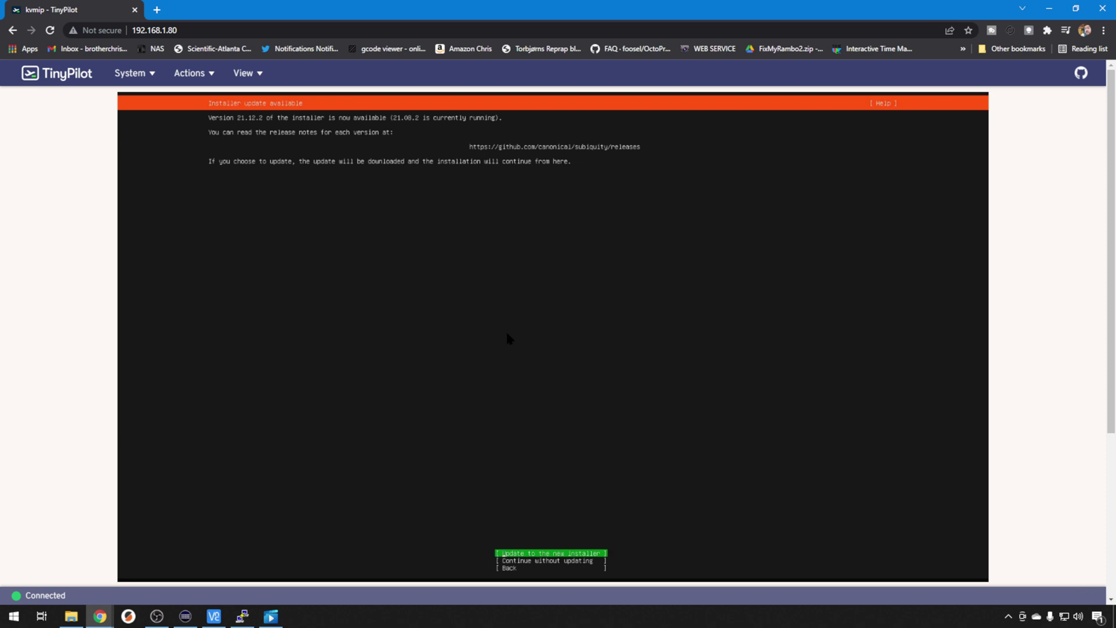
{"action": "key", "text": "Return"}
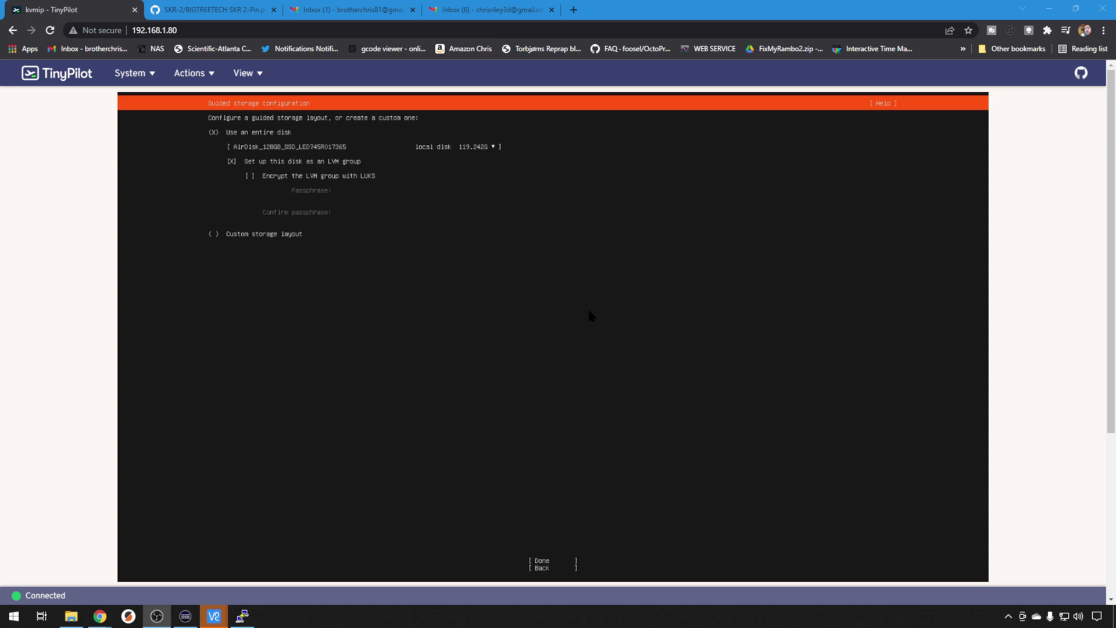
Choose Custom storage layout and confirm it with Done
{"action": "left_click", "coordinate": [253, 264]}
{"action": "key", "text": "shift+Tab"}
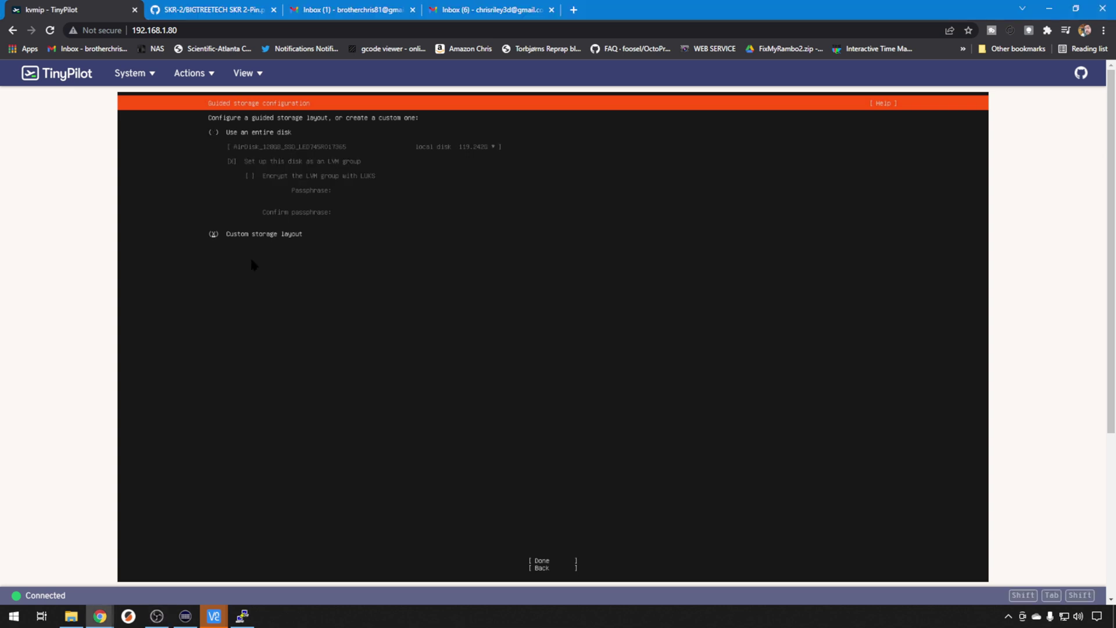
{"action": "key", "text": "shift+Tab"}
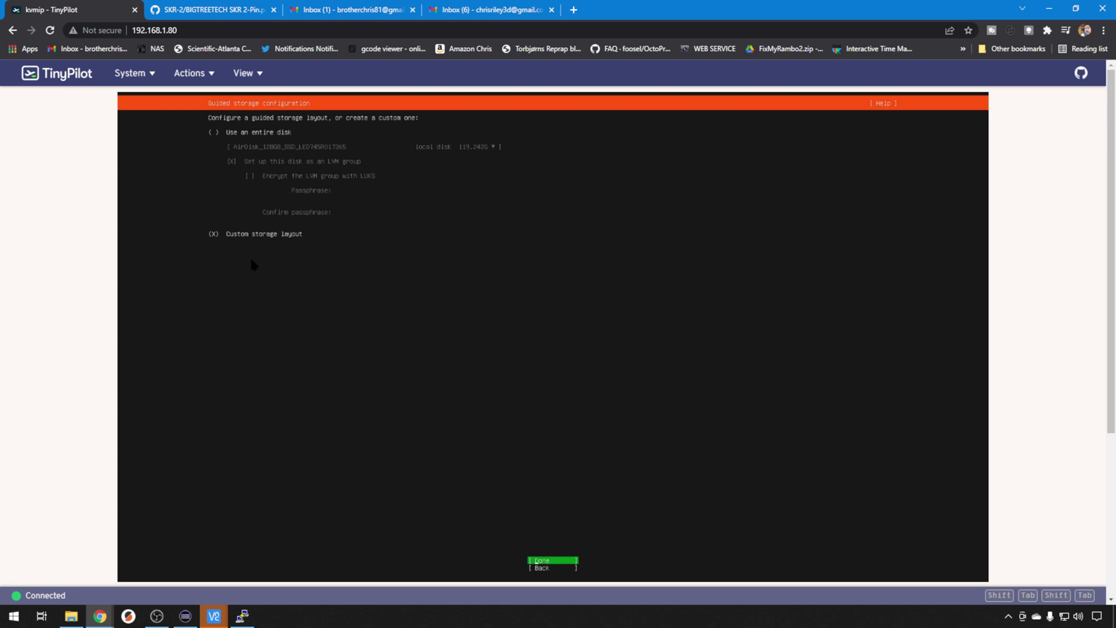
{"action": "key", "text": "Return"}
Select the 48.827G partition 4 and open its Edit dialog
{"action": "key", "text": "Down"}
{"action": "key", "text": "Down"}
{"action": "key", "text": "Down"}
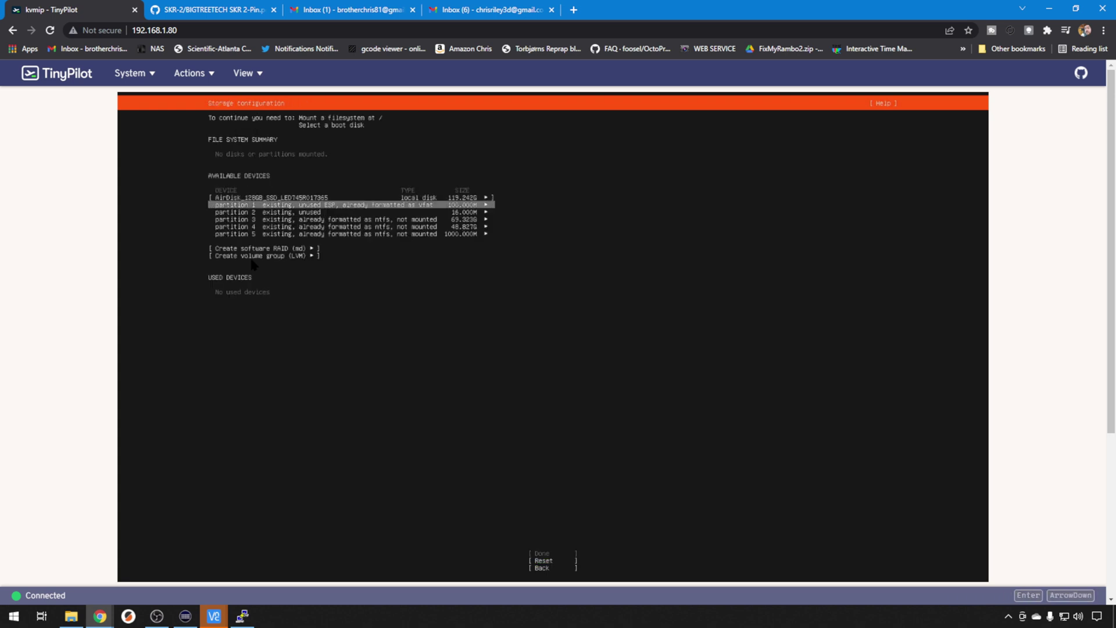
{"action": "key", "text": "Down"}
{"action": "key", "text": "Down"}
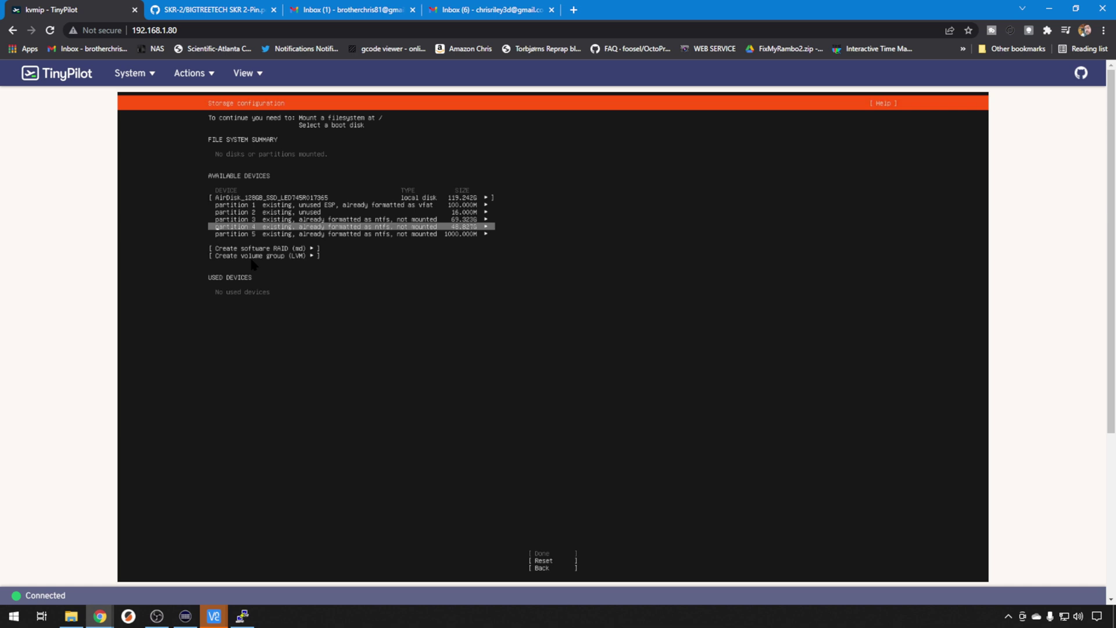
{"action": "key", "text": "Return"}
{"action": "key", "text": "Down"}
{"action": "key", "text": "Return"}
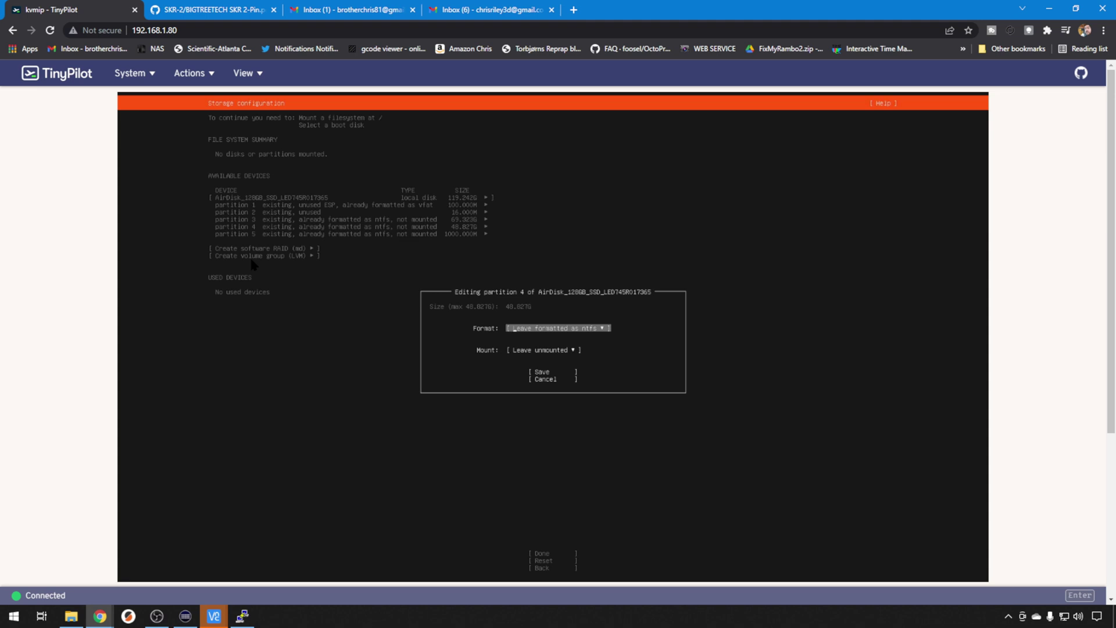
Format partition 4 as ext4, mount it at /, and save the partition settings
{"action": "key", "text": "Return"}
{"action": "key", "text": "Down"}
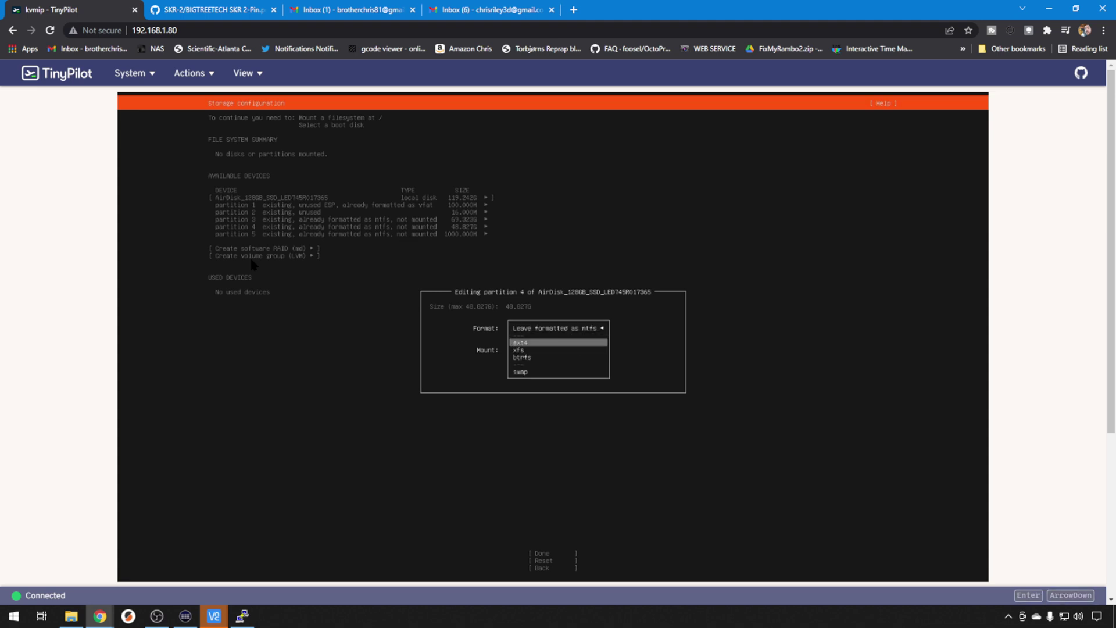
{"action": "key", "text": "Return"}
{"action": "key", "text": "Down"}
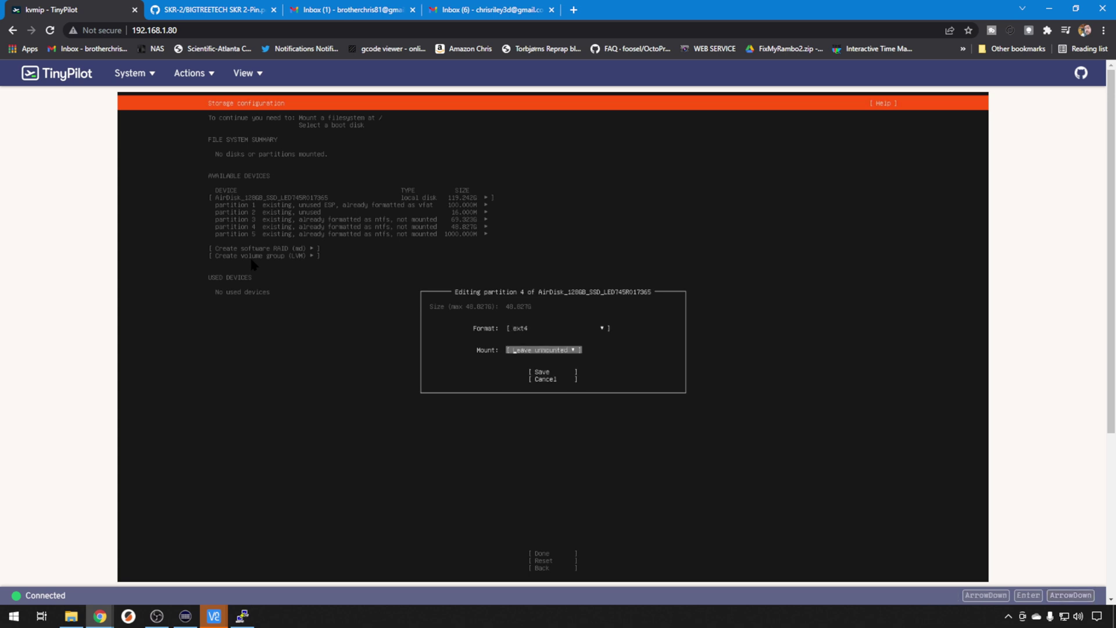
{"action": "key", "text": "Return"}
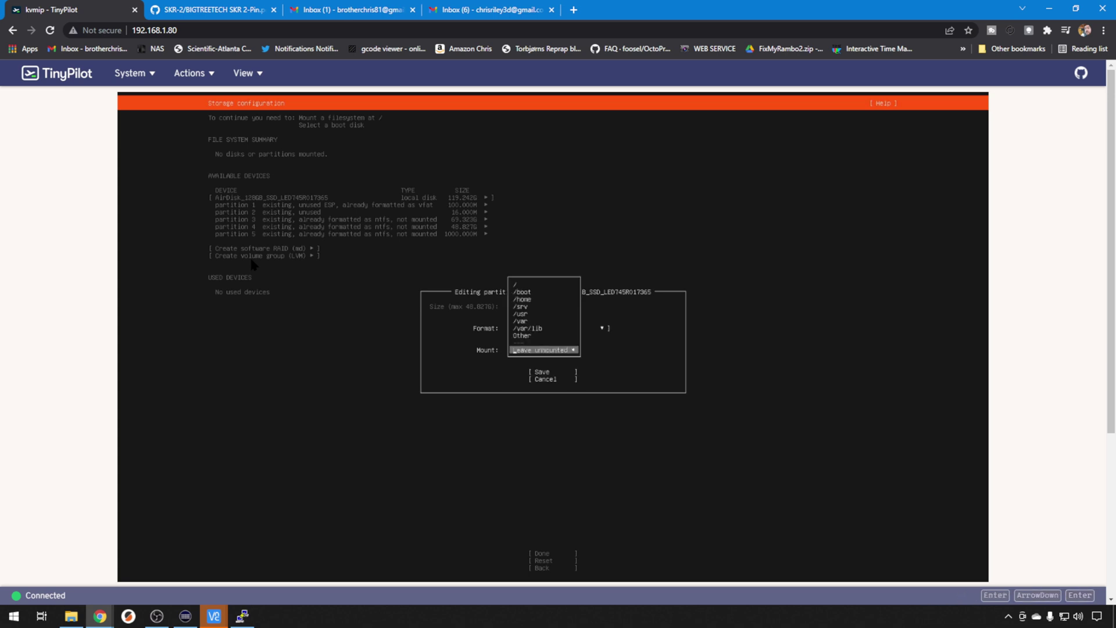
{"action": "key", "text": "Up"}
{"action": "key", "text": "Up"}
{"action": "key", "text": "Up"}
{"action": "key", "text": "Up"}
{"action": "key", "text": "Up"}
{"action": "key", "text": "Up"}
{"action": "key", "text": "Up"}
{"action": "key", "text": "Up"}
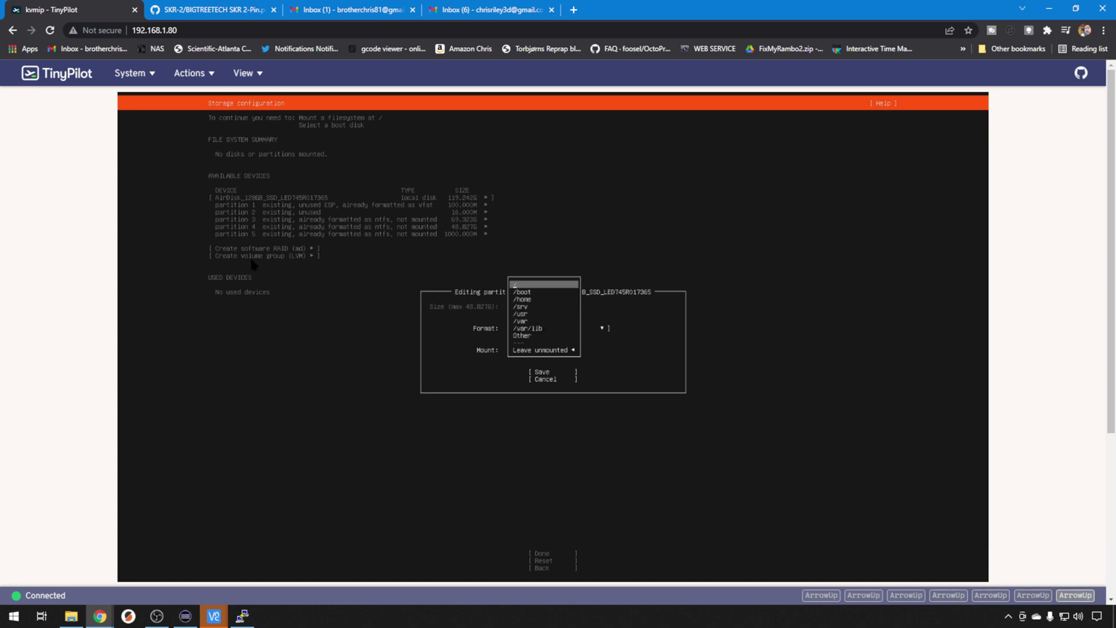
{"action": "key", "text": "Return"}
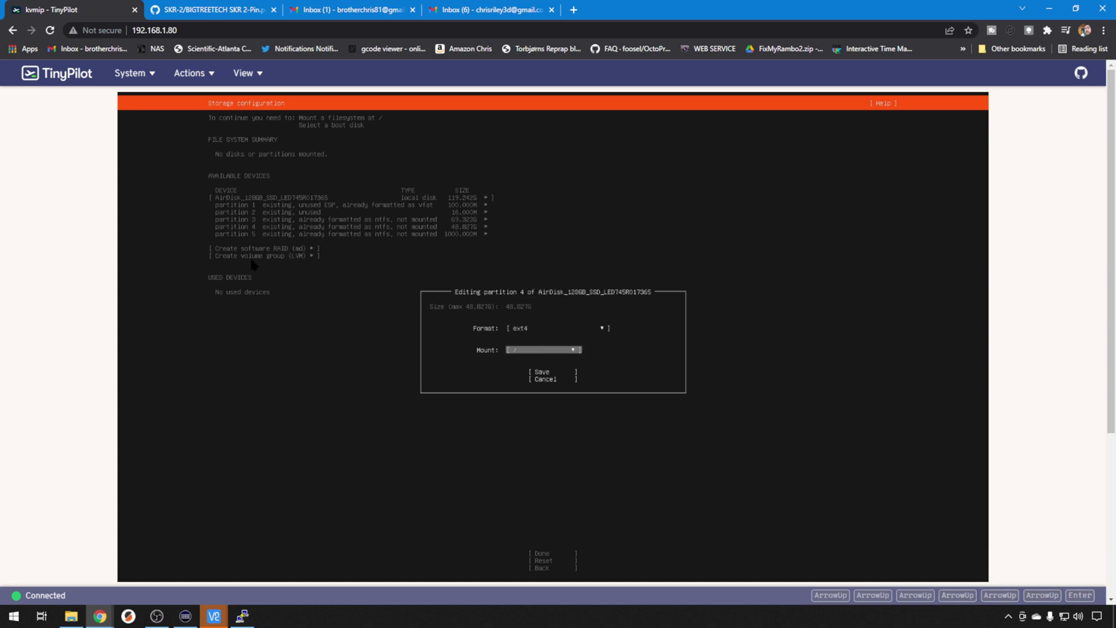
{"action": "key", "text": "Tab"}
{"action": "key", "text": "Return"}
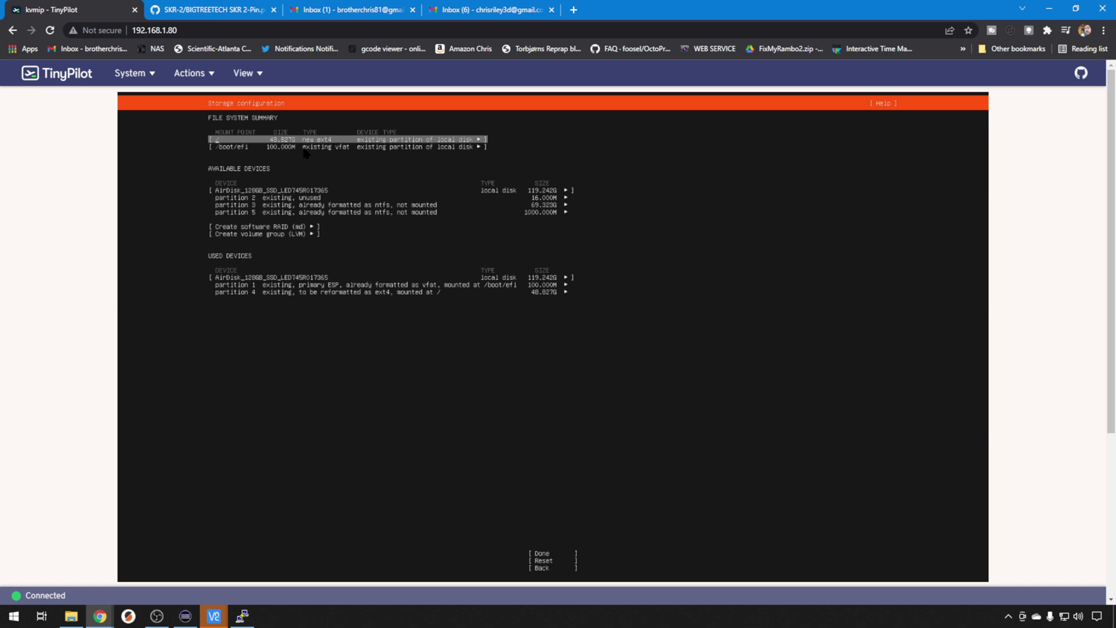
Finish the storage layout with Done and select Continue in the disk-formatting warning
{"action": "key", "text": "Tab"}
{"action": "key", "text": "Tab"}
{"action": "key", "text": "Tab"}
{"action": "key", "text": "Tab"}
{"action": "key", "text": "Tab"}
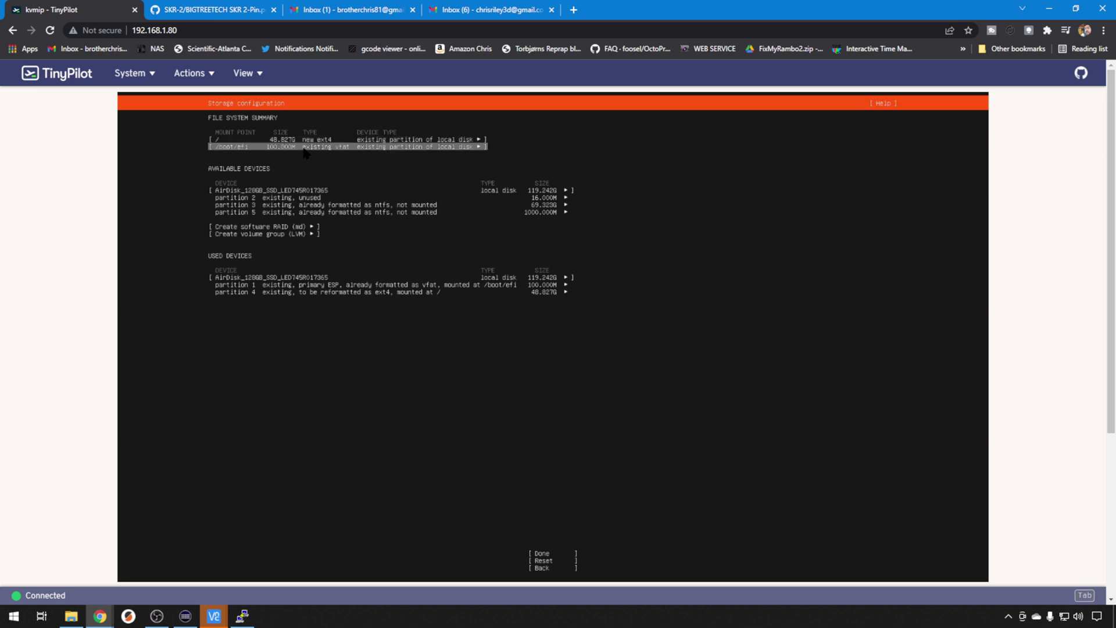
{"action": "key", "text": "Tab"}
{"action": "key", "text": "Tab"}
{"action": "key", "text": "Tab"}
{"action": "key", "text": "Tab"}
{"action": "key", "text": "Tab"}
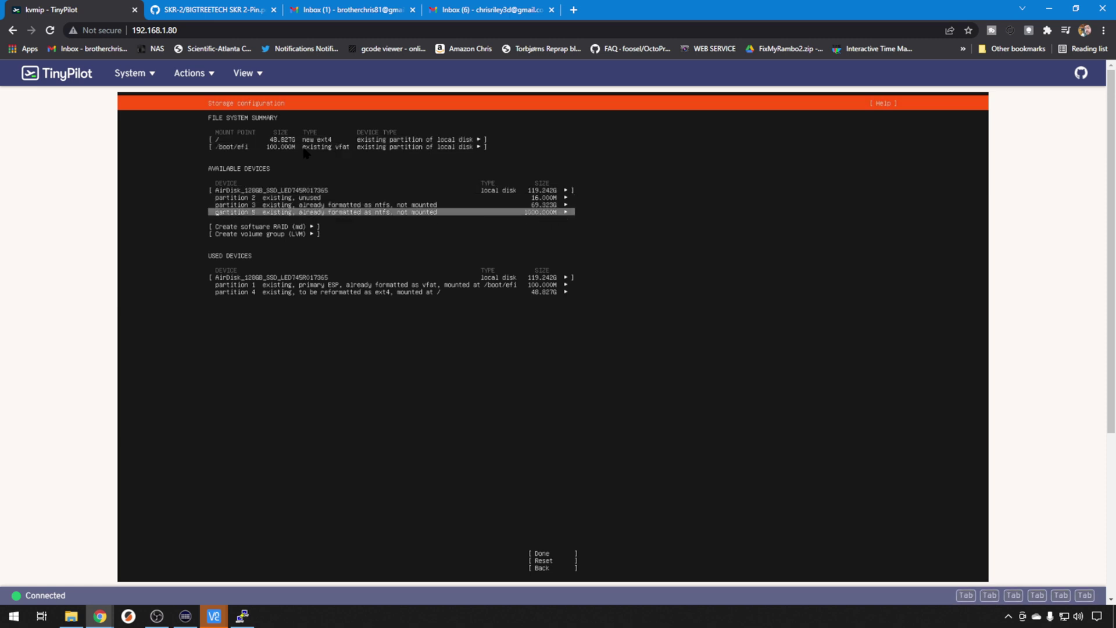
{"action": "key", "text": "Tab"}
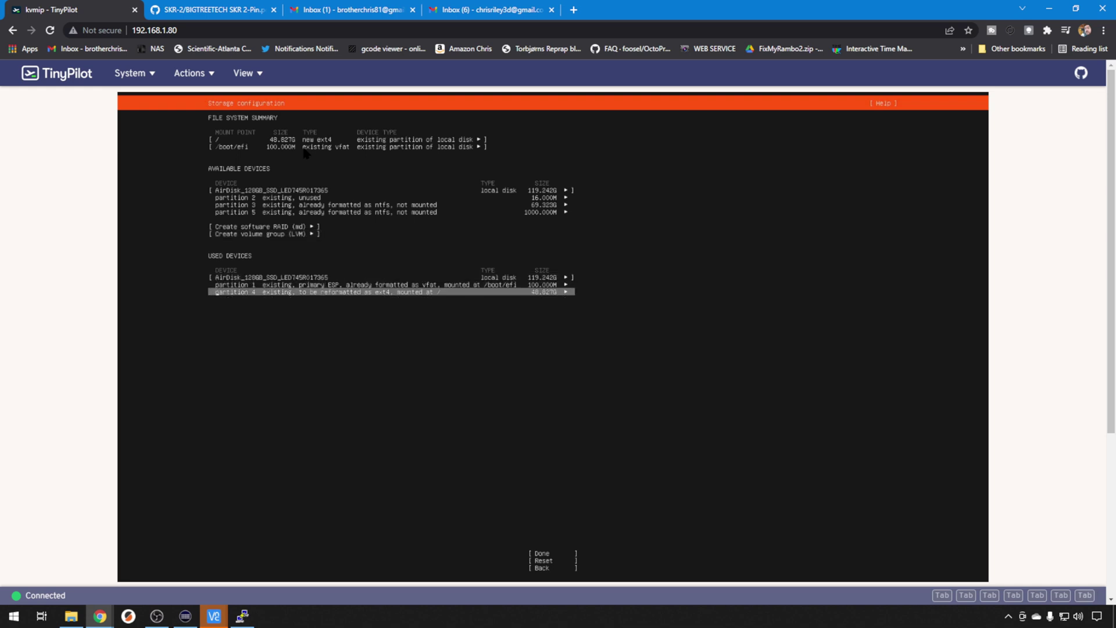
{"action": "key", "text": "Tab"}
{"action": "key", "text": "Return"}
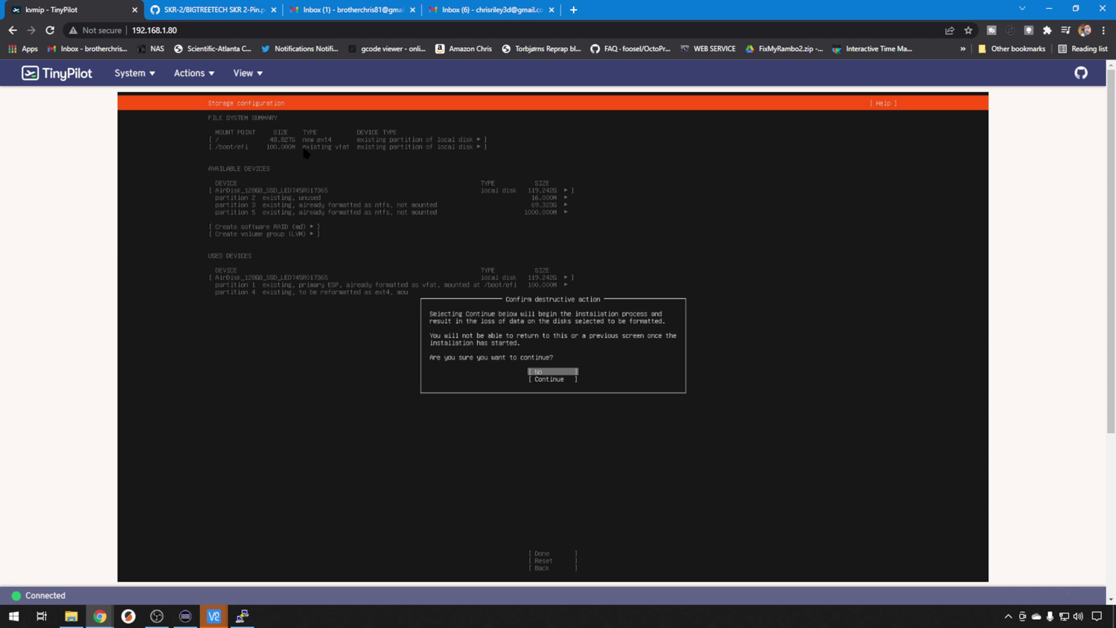
{"action": "key", "text": "Down"}
Confirm the disk formatting, then enter the user's name and the server name mini_linux
{"action": "key", "text": "Return"}
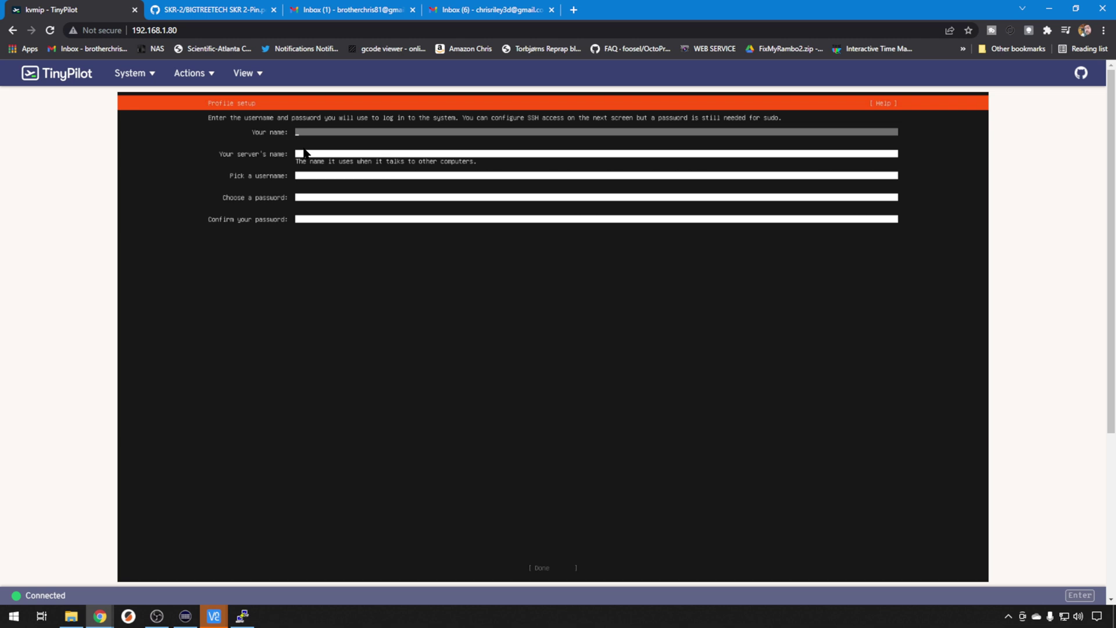
{"action": "type", "text": "Chris"}
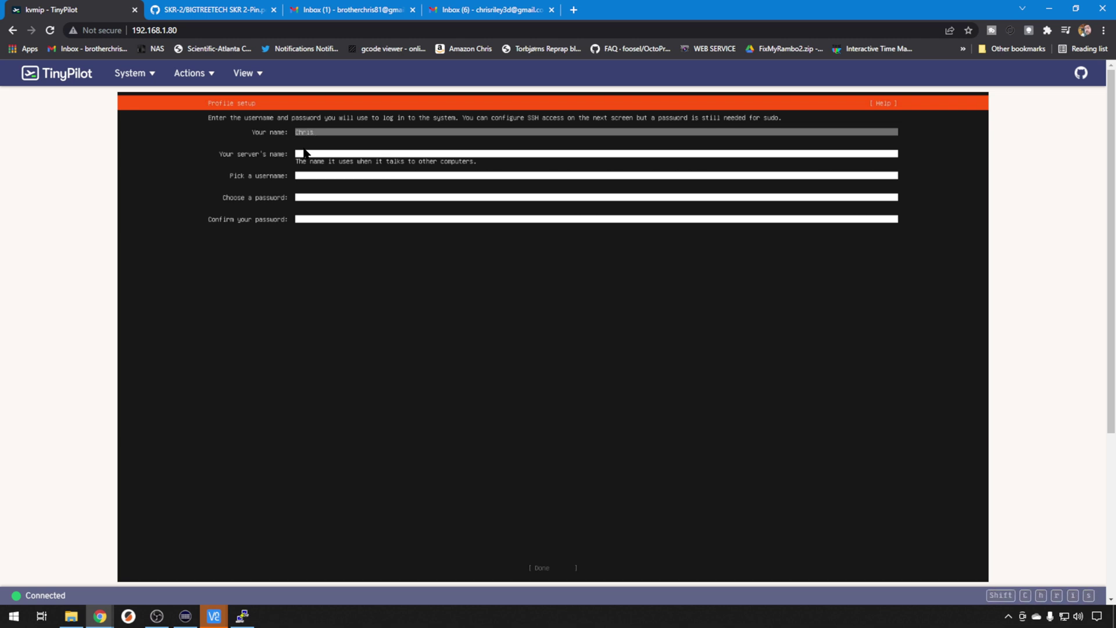
{"action": "key", "text": "Tab"}
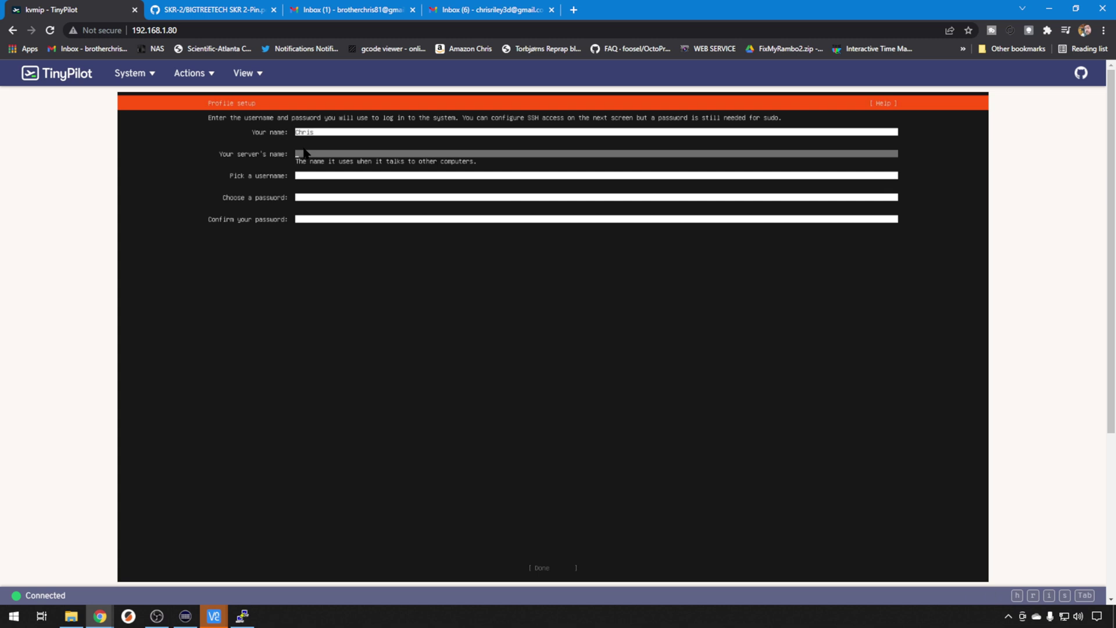
{"action": "type", "text": "mini_linux"}
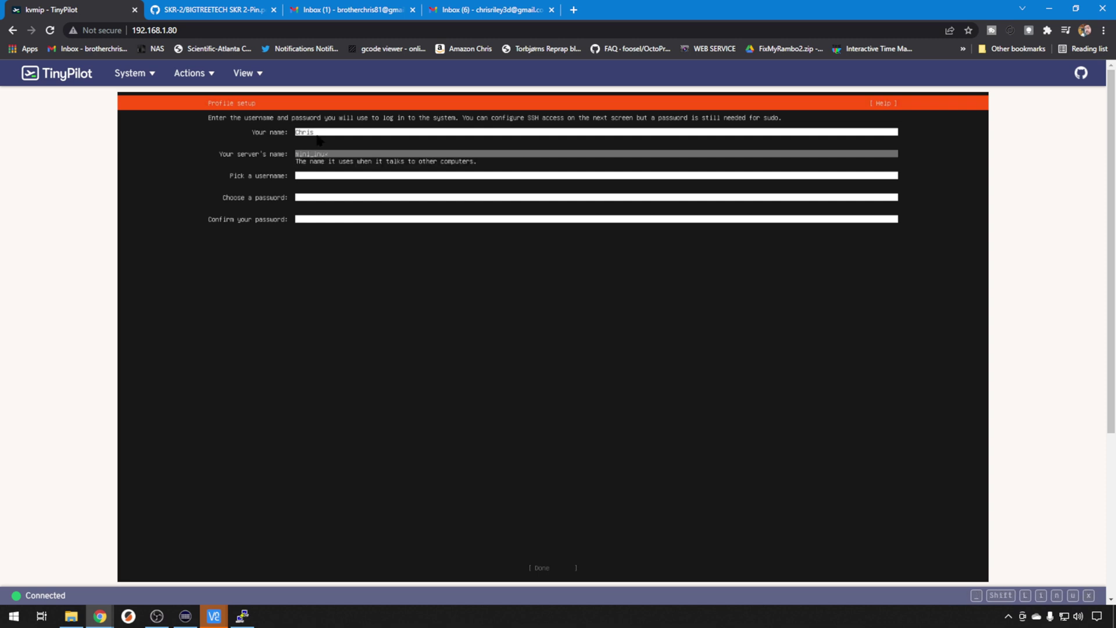
{"action": "key", "text": "Left"}
{"action": "key", "text": "Left"}
{"action": "key", "text": "Left"}
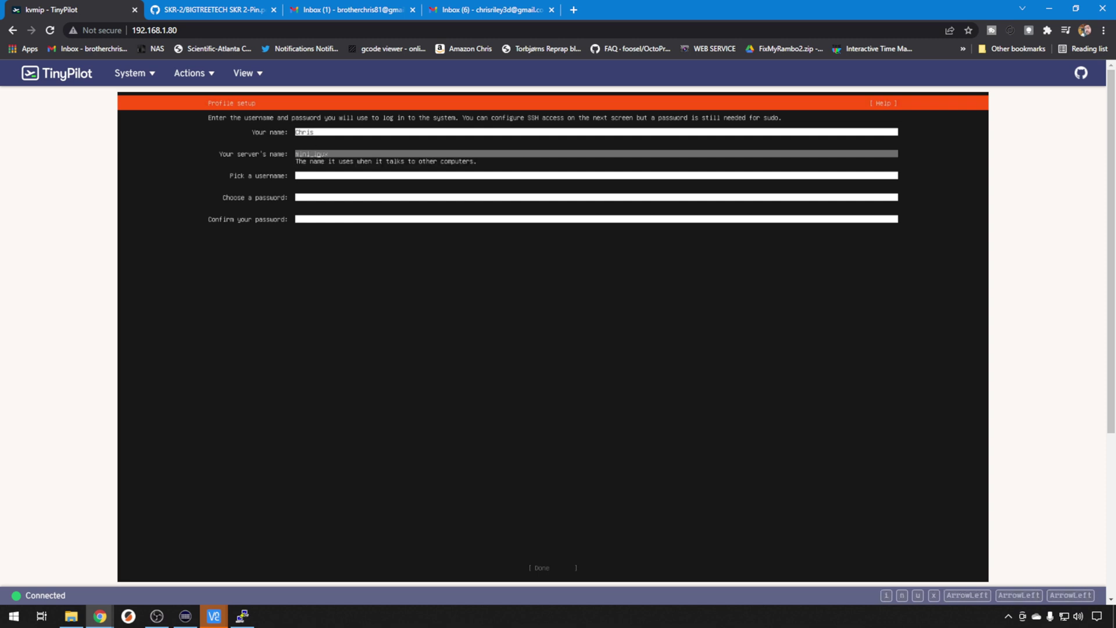
{"action": "key", "text": "BackSpace"}
{"action": "type", "text": "linux"}
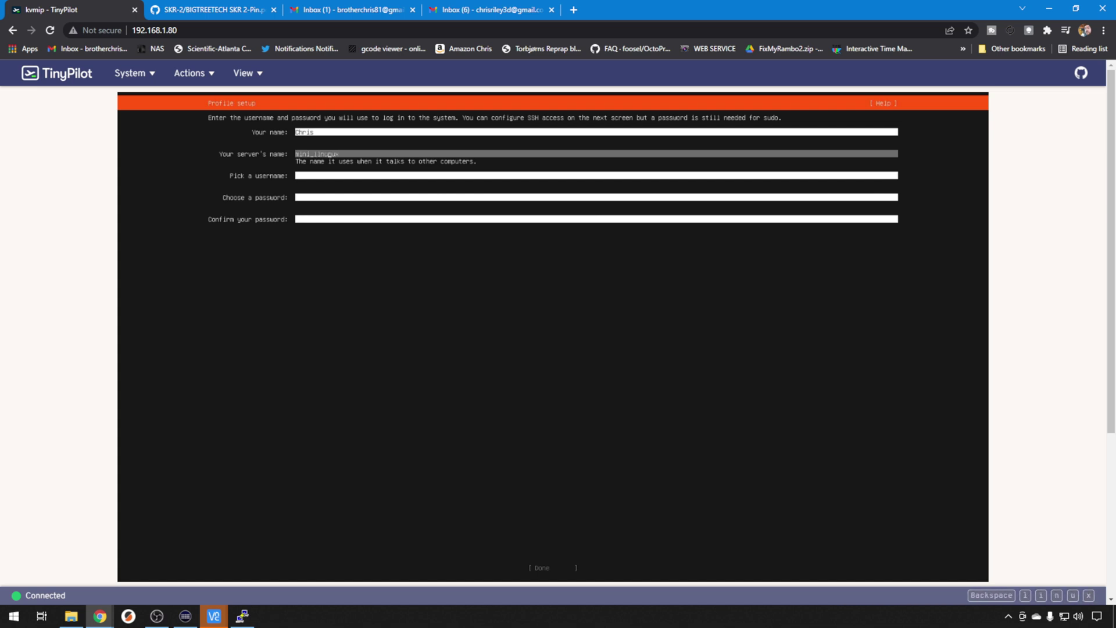
Enter the username and the account password twice, then submit the profile
{"action": "key", "text": "Tab"}
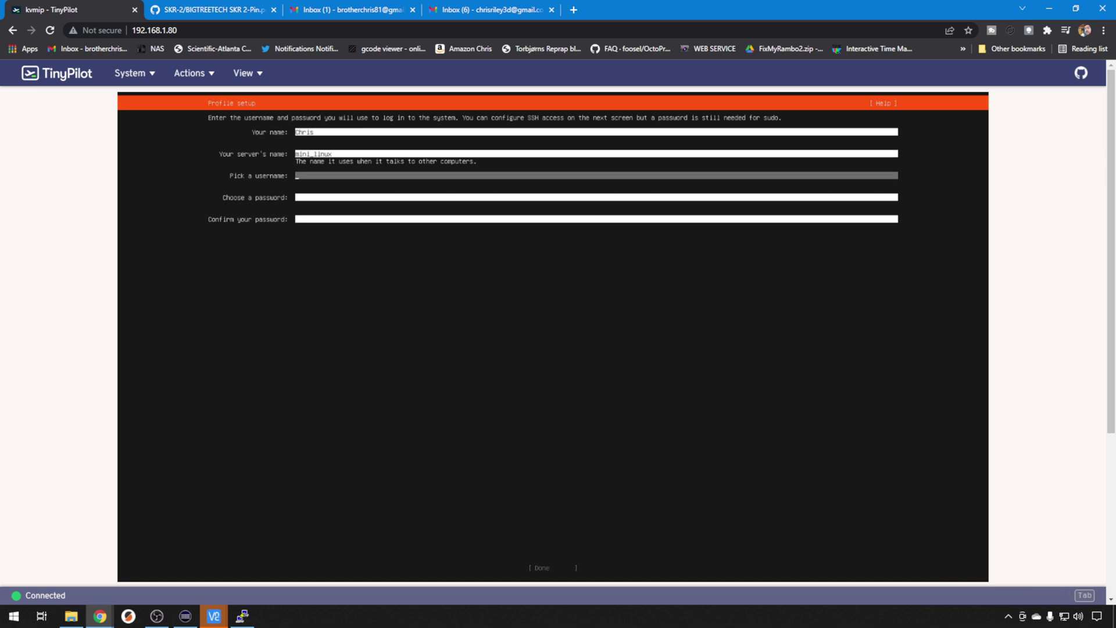
{"action": "key", "text": "Tab"}
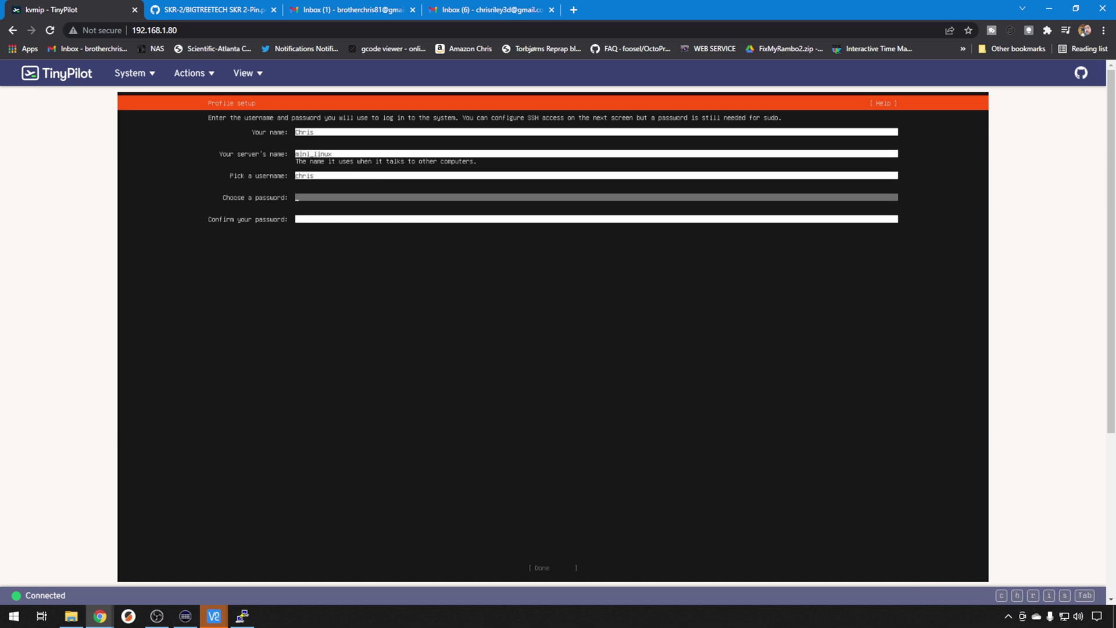
{"action": "key", "text": "Tab"}
{"action": "key", "text": "Tab"}
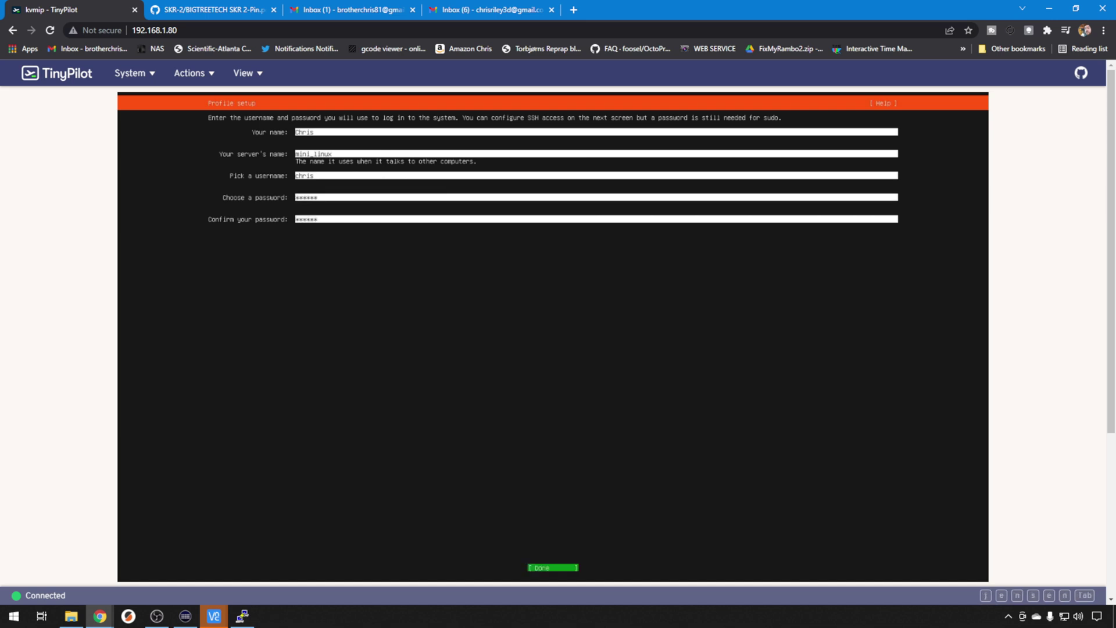
{"action": "key", "text": "Return"}
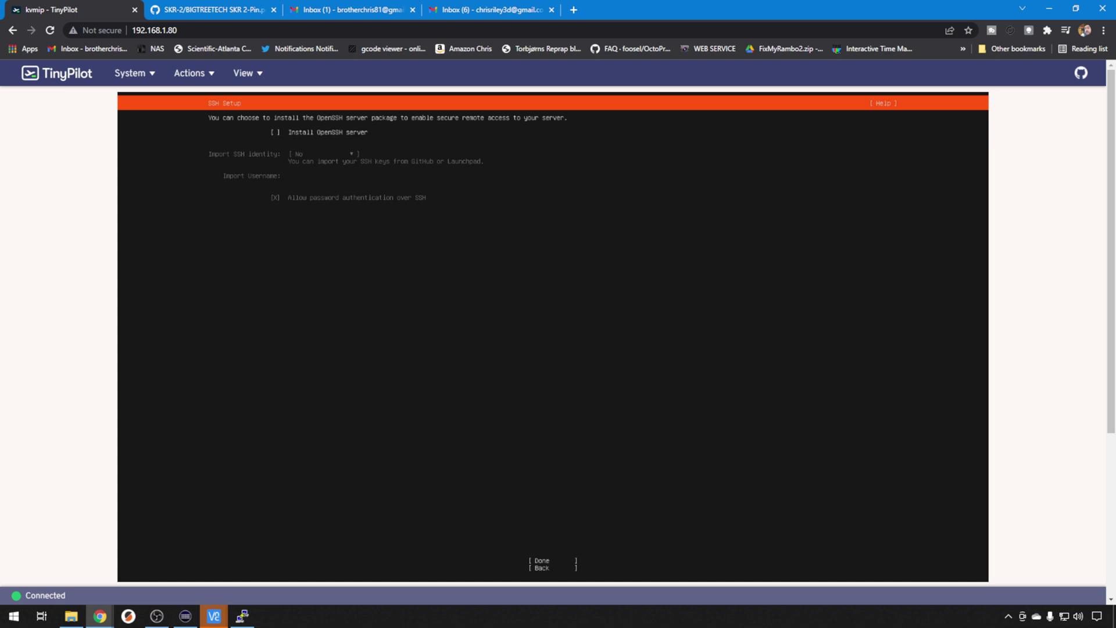
Check 'Install OpenSSH server' and accept the SSH setup
{"action": "key", "text": "space"}
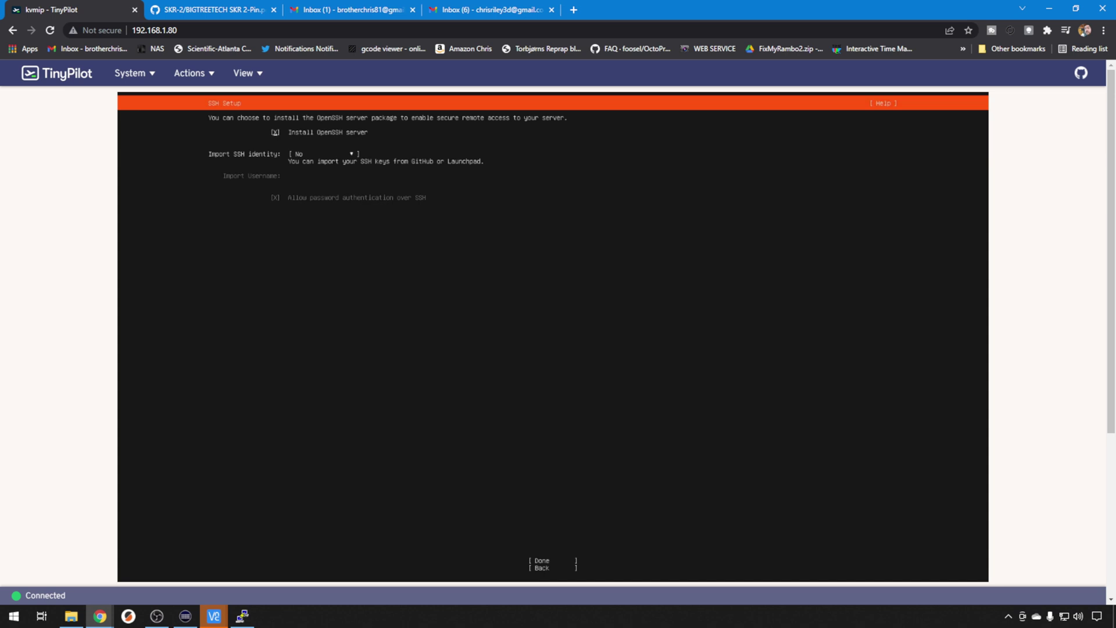
{"action": "key", "text": "Tab"}
{"action": "key", "text": "Tab"}
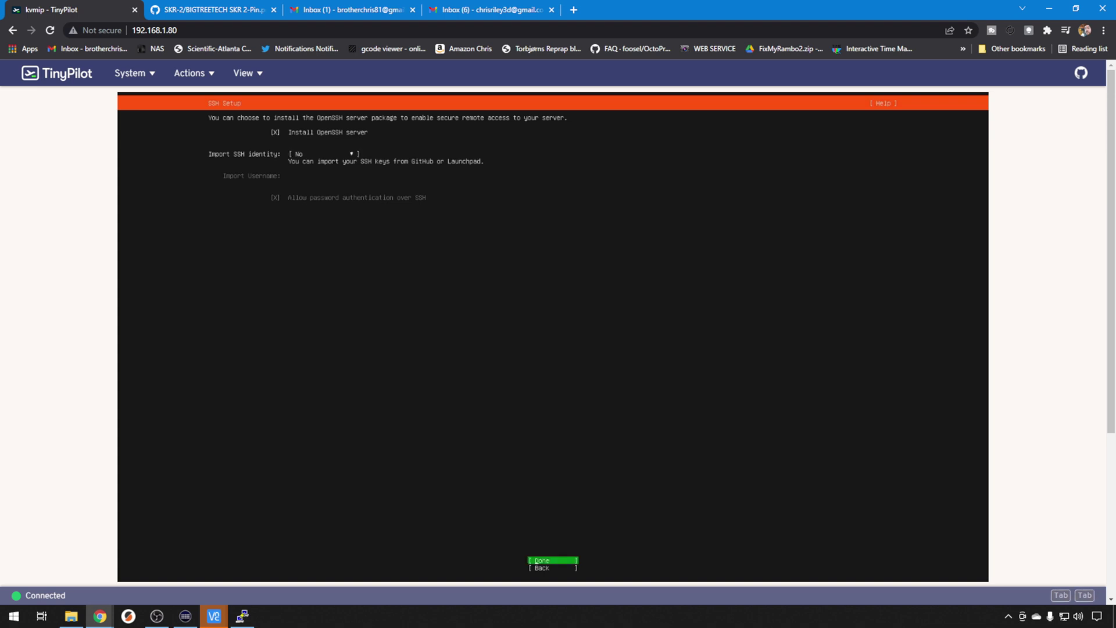
{"action": "key", "text": "Return"}
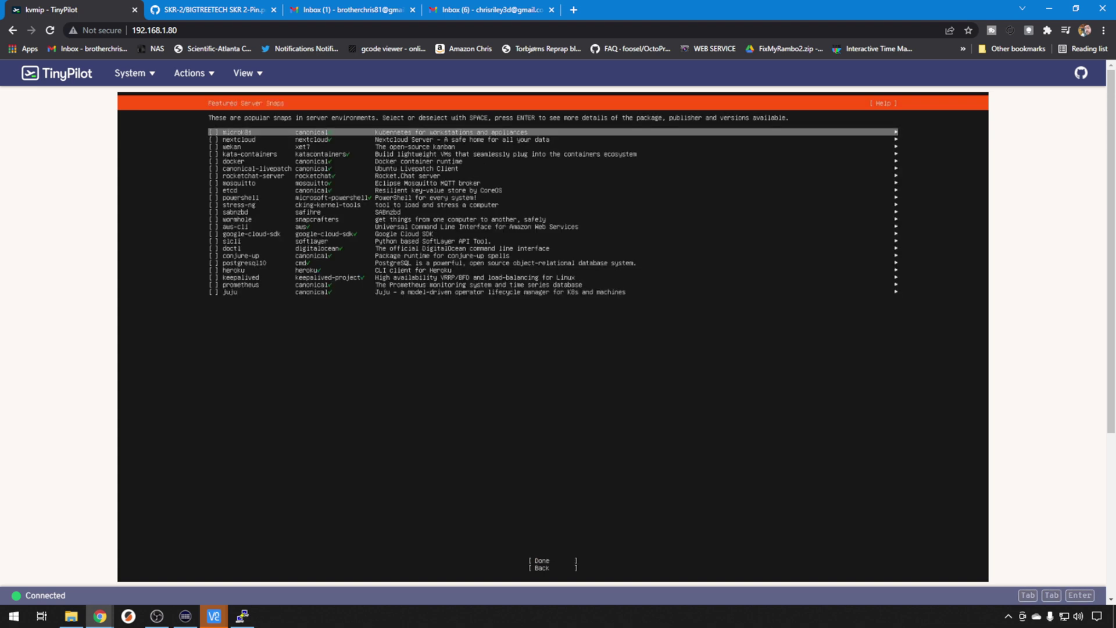
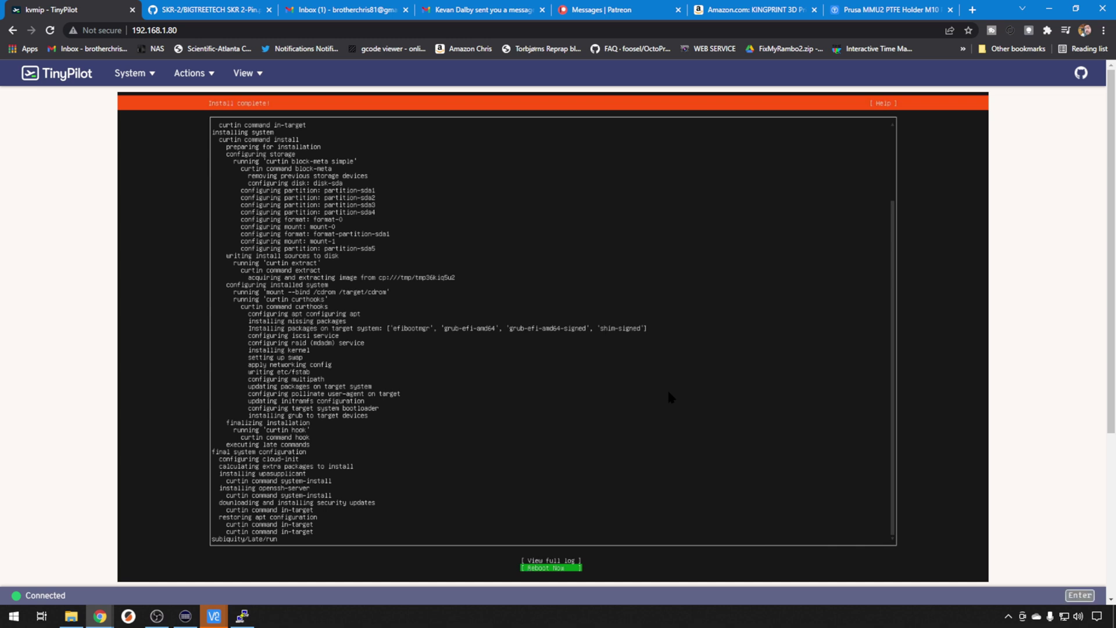
Reboot after installation with the medium removed, and boot the Ubuntu entry from GRUB
{"action": "key", "text": "Return"}
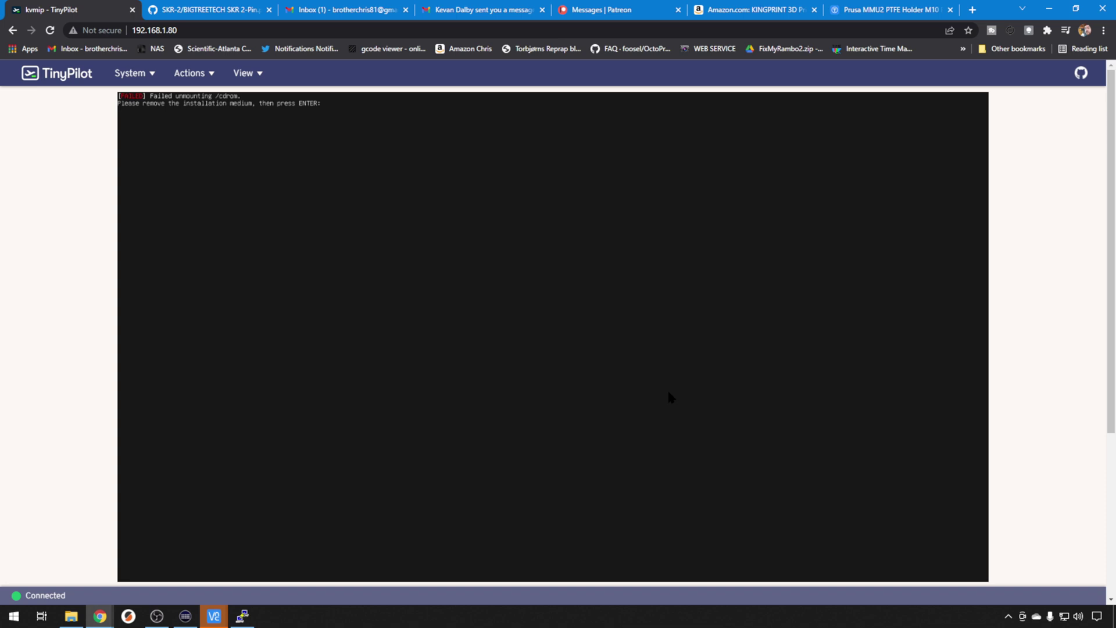
{"action": "key", "text": "Return"}
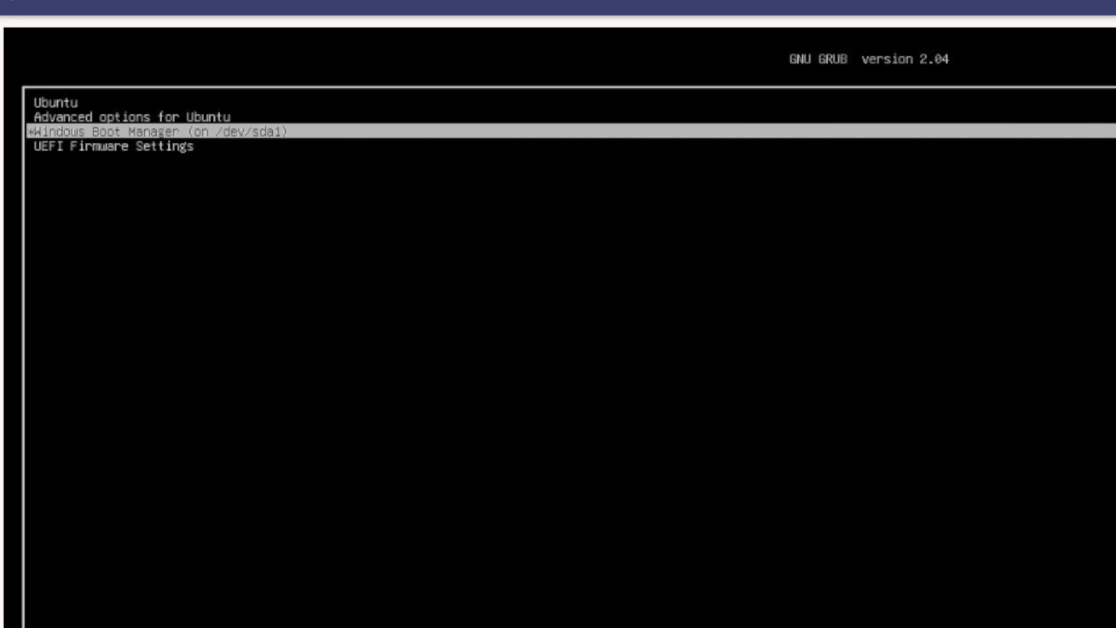
{"action": "key", "text": "Up"}
{"action": "key", "text": "Down"}
{"action": "key", "text": "Up"}
{"action": "key", "text": "Up"}
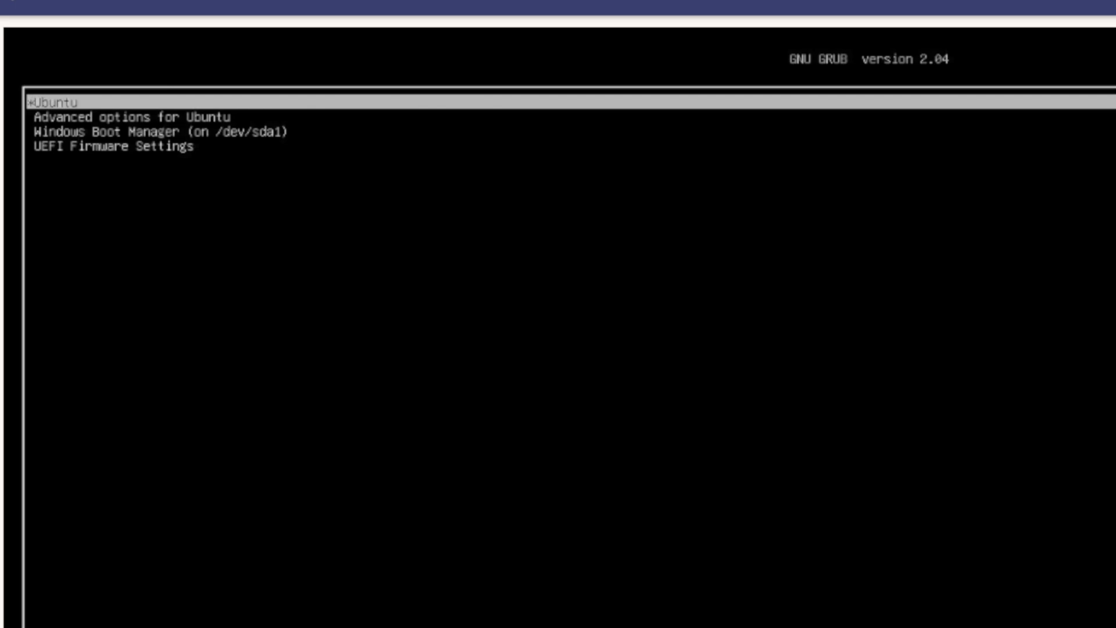
{"action": "key", "text": "Return"}
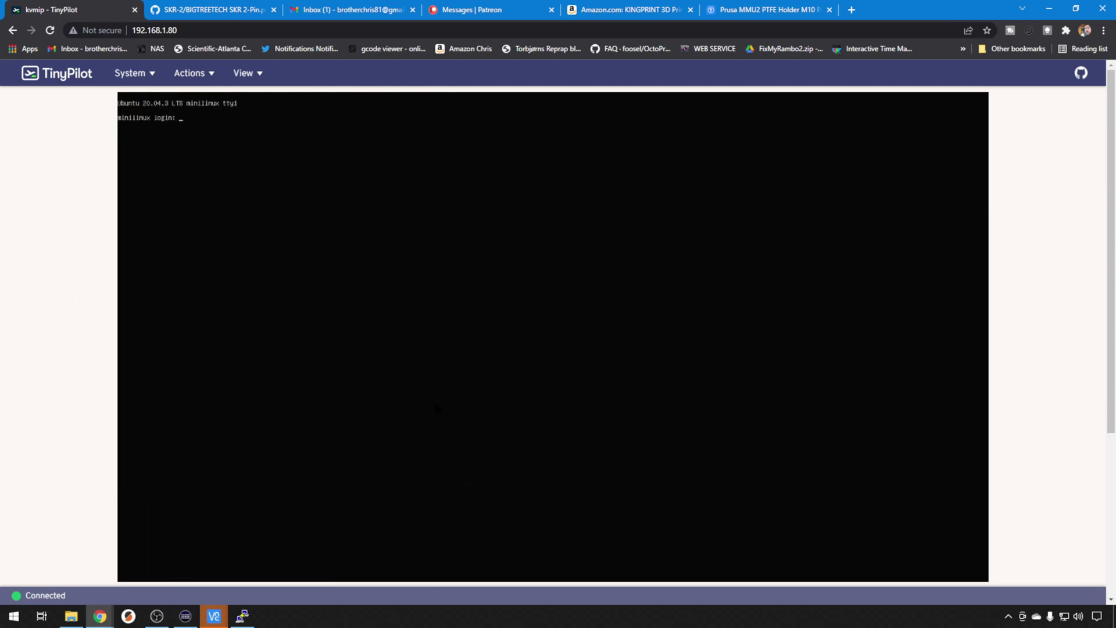
Log into the Ubuntu console with the user's login name and password
{"action": "type", "text": "chris"}
{"action": "key", "text": "Return"}
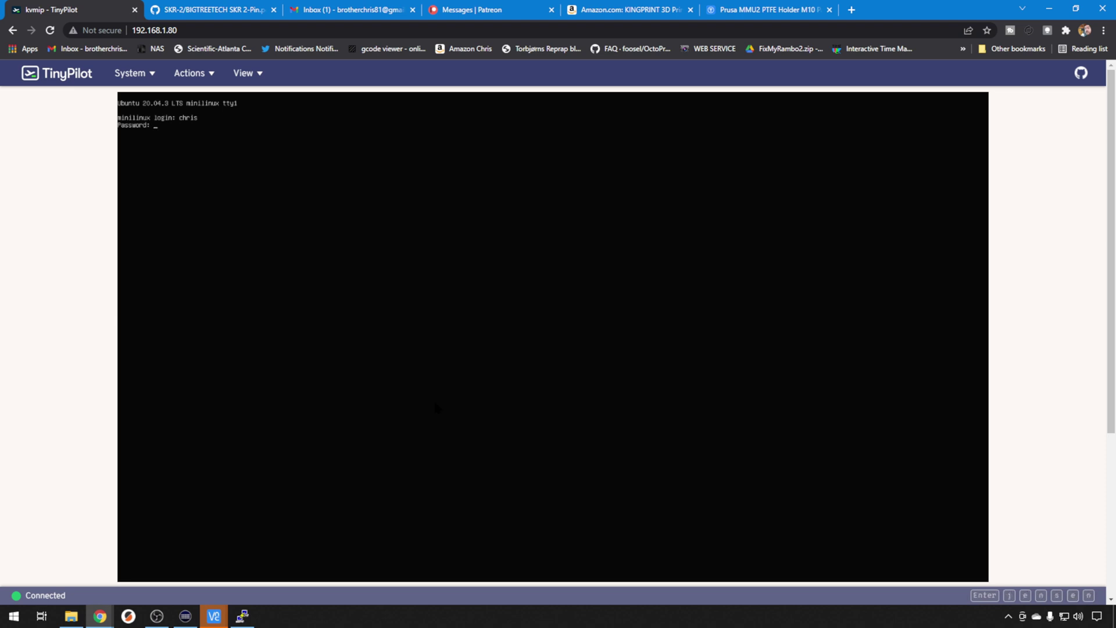
{"action": "key", "text": "Return"}
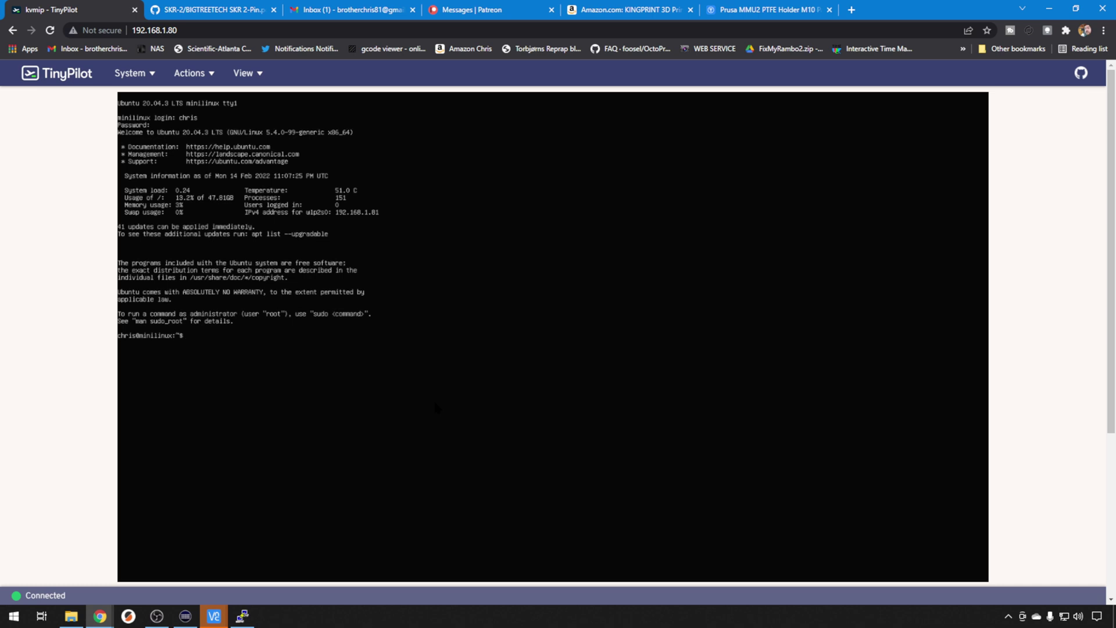
Check disk usage with df -h and list the root folders with ls /
{"action": "type", "text": "df -h"}
{"action": "key", "text": "Return"}
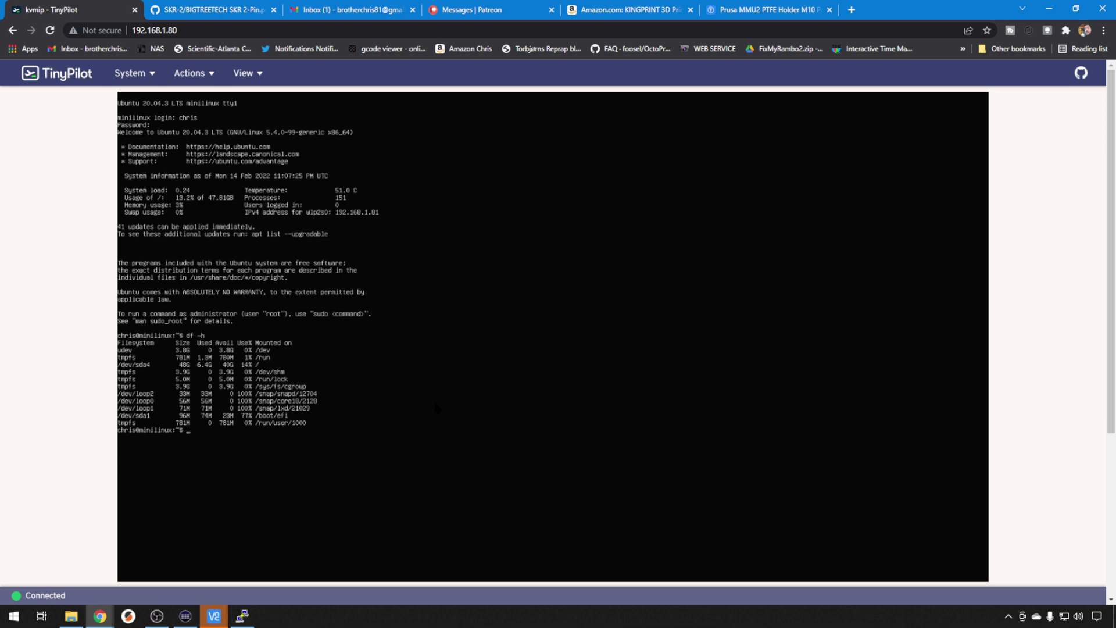
{"action": "type", "text": "ls /"}
{"action": "key", "text": "Return"}
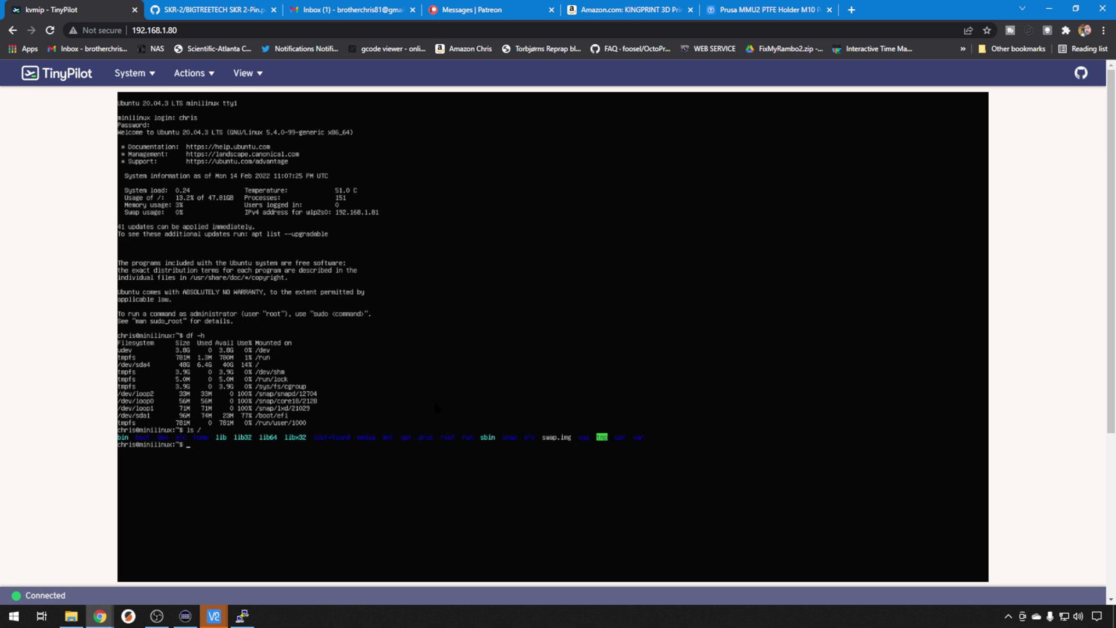
Reboot the server with sudo reboot back to the GRUB menu
{"action": "type", "text": "sudo reboot no"}
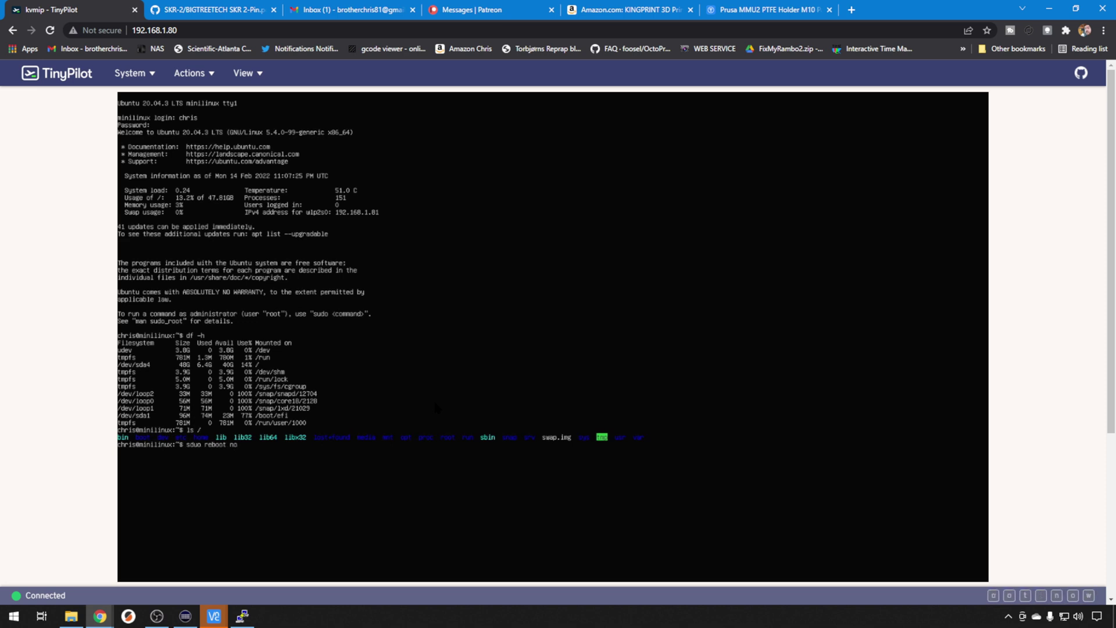
{"action": "key", "text": "Return"}
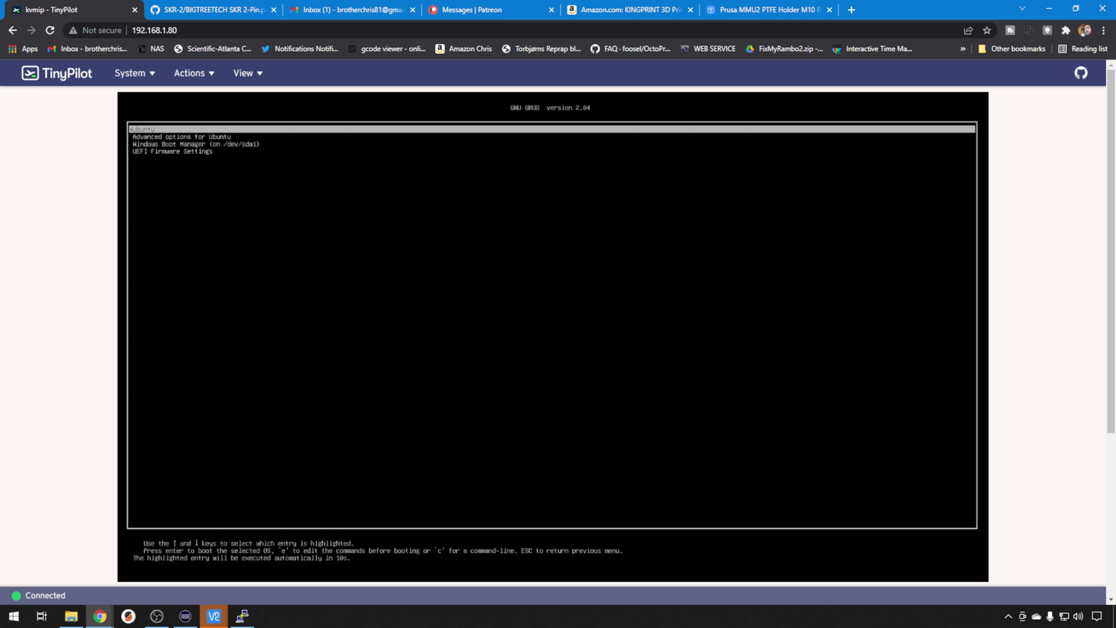
{"action": "key", "text": "Down"}
Boot Windows Boot Manager from the GRUB menu instead of Ubuntu
{"action": "key", "text": "Down"}
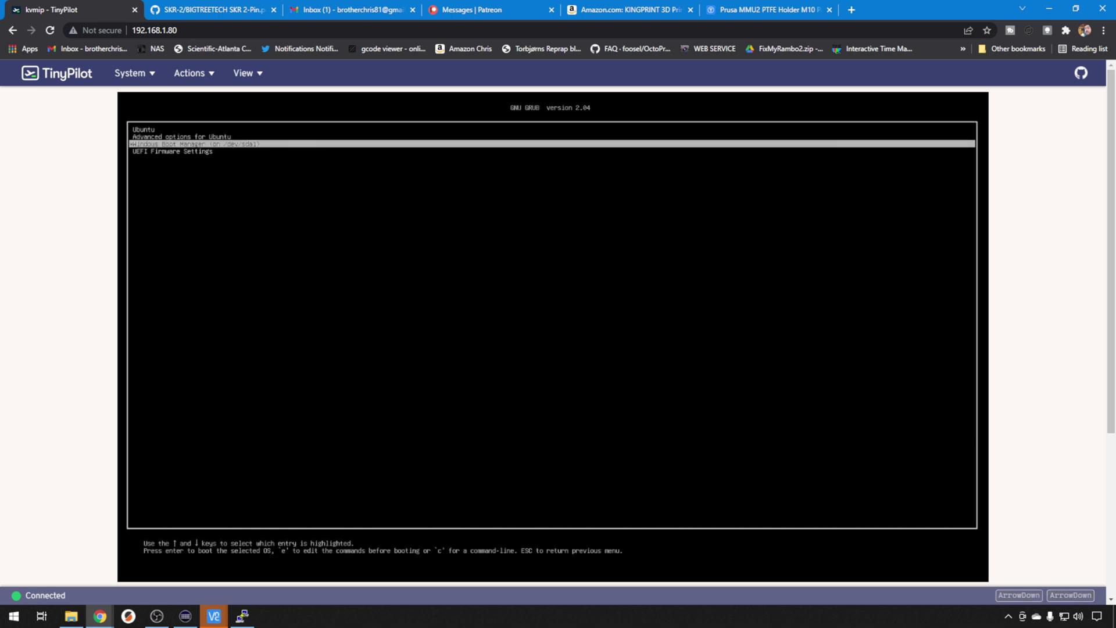
{"action": "key", "text": "Return"}
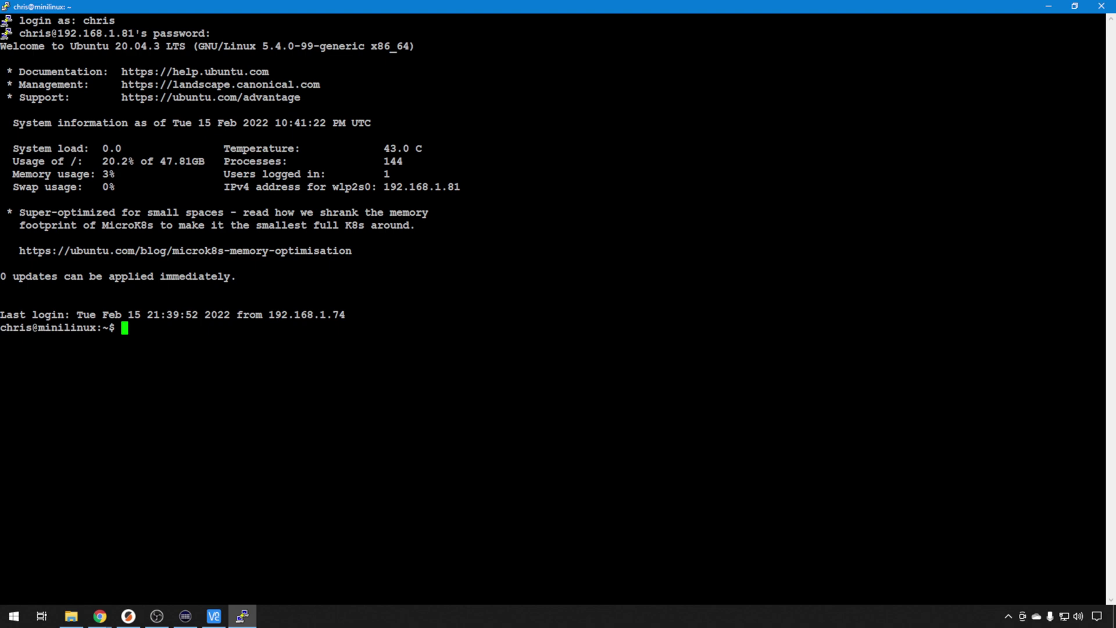
Run sudo apt install timeshift, which reports version 20.03+ds-2 is already newest
{"action": "type", "text": "sudo apt install time"}
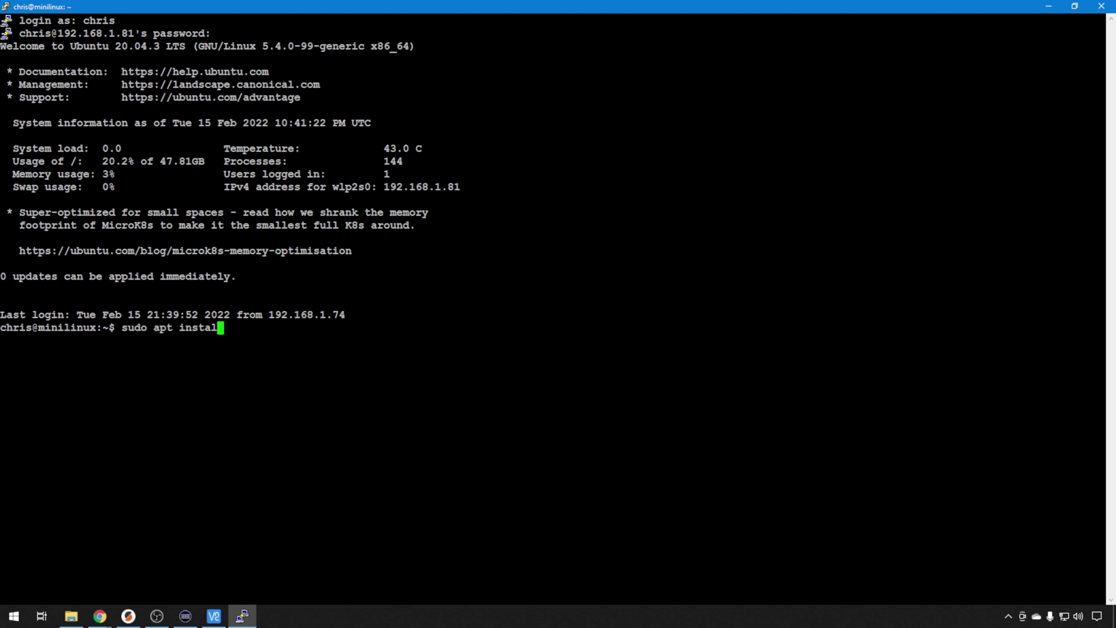
{"action": "type", "text": "shift"}
{"action": "key", "text": "Return"}
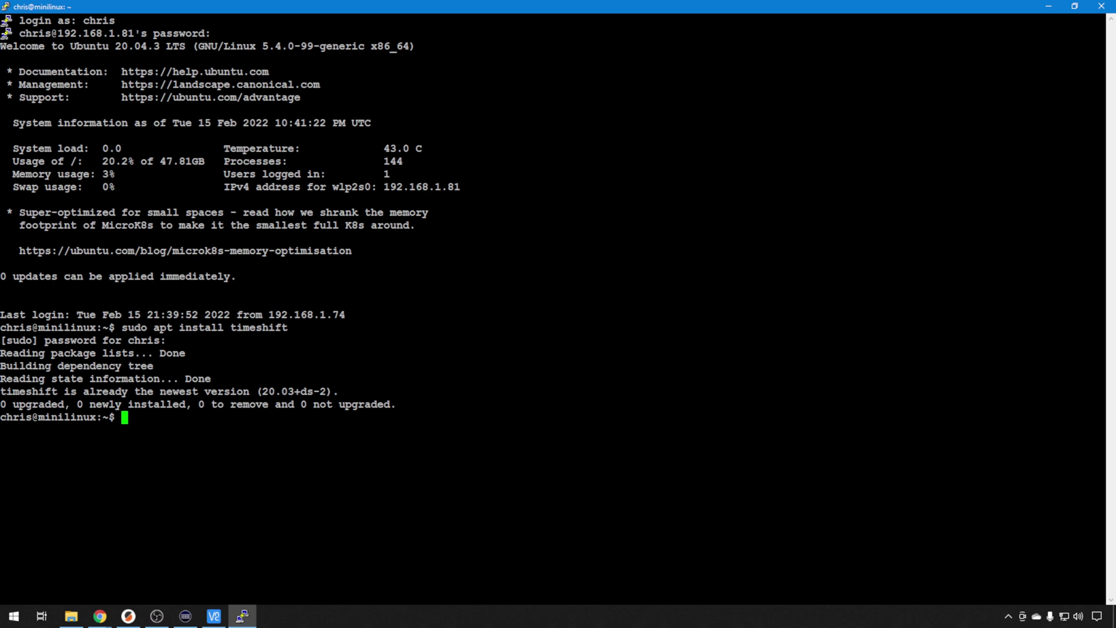
{"action": "type", "text": "sudo timeshift --creat"}
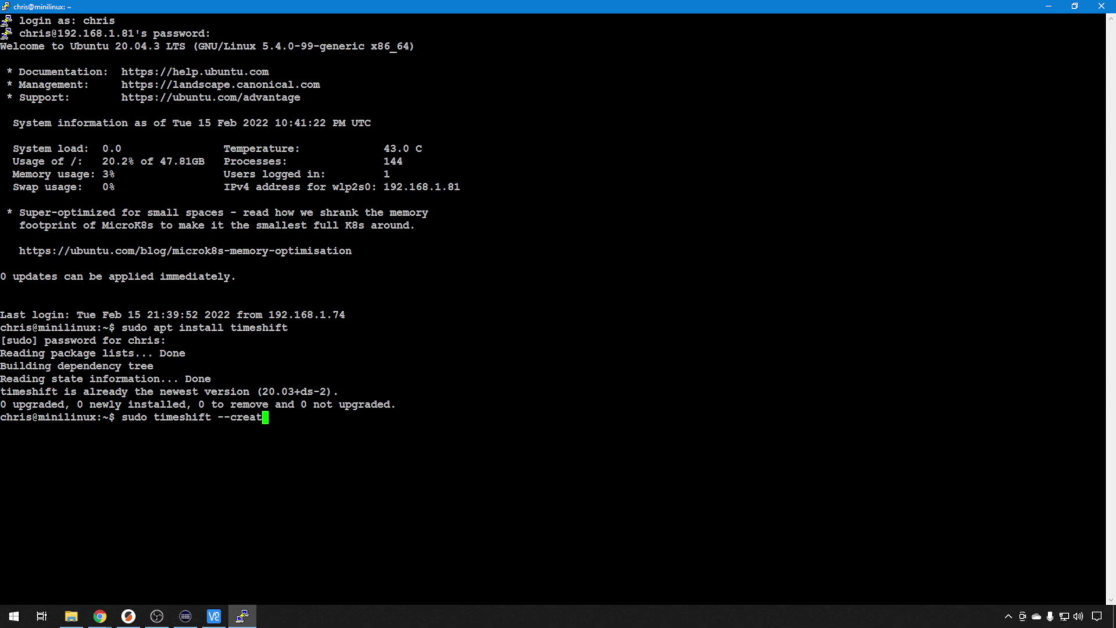
Create a Timeshift snapshot with the comment 'Fresh install', correcting typos before running it
{"action": "type", "text": "e --commentr"}
{"action": "key", "text": "BackSpace"}
{"action": "type", "text": "t"}
{"action": "type", "text": " 'Freash install'"}
{"action": "key", "text": "Left"}
{"action": "key", "text": "Left"}
{"action": "key", "text": "Left"}
{"action": "key", "text": "Left"}
{"action": "key", "text": "Left"}
{"action": "key", "text": "Left"}
{"action": "key", "text": "Left"}
{"action": "key", "text": "Left"}
{"action": "key", "text": "Left"}
{"action": "key", "text": "Left"}
{"action": "key", "text": "Left"}
{"action": "key", "text": "BackSpace"}
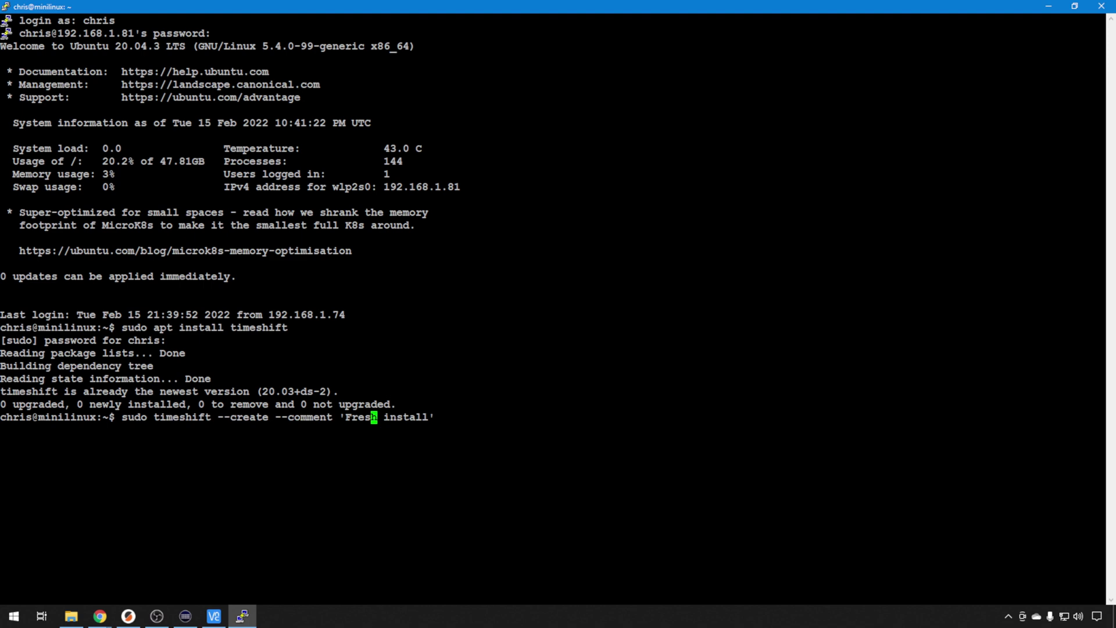
{"action": "key", "text": "Right"}
{"action": "key", "text": "Right"}
{"action": "key", "text": "Right"}
{"action": "key", "text": "Right"}
{"action": "key", "text": "Right"}
{"action": "key", "text": "Right"}
{"action": "key", "text": "Right"}
{"action": "key", "text": "Right"}
{"action": "key", "text": "Right"}
{"action": "key", "text": "Right"}
{"action": "key", "text": "Return"}
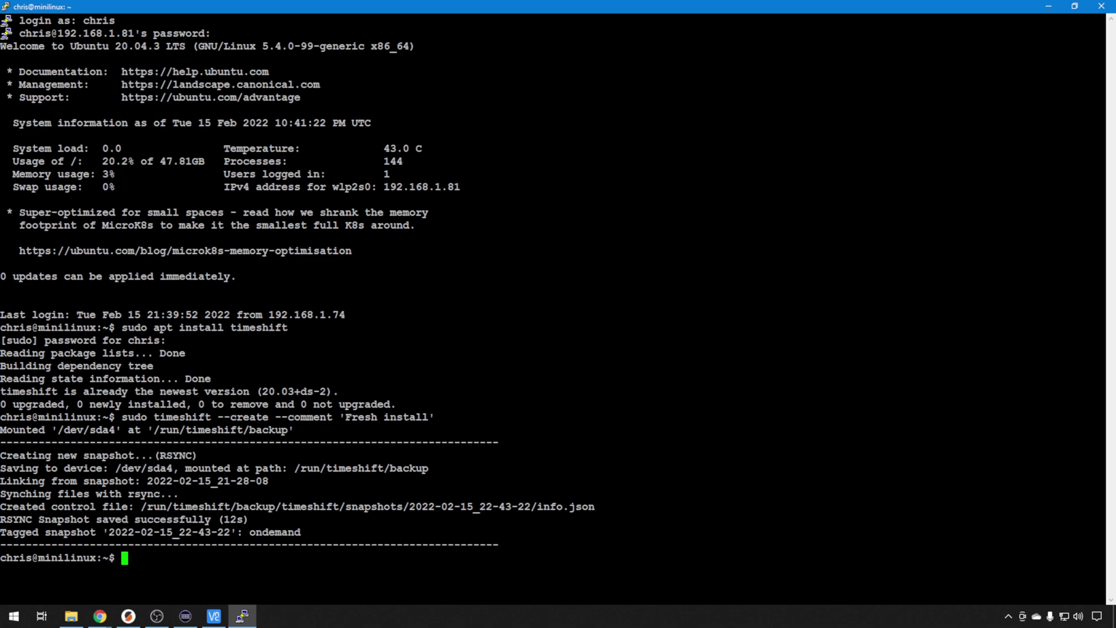
{"action": "type", "text": "sudo timshift --"}
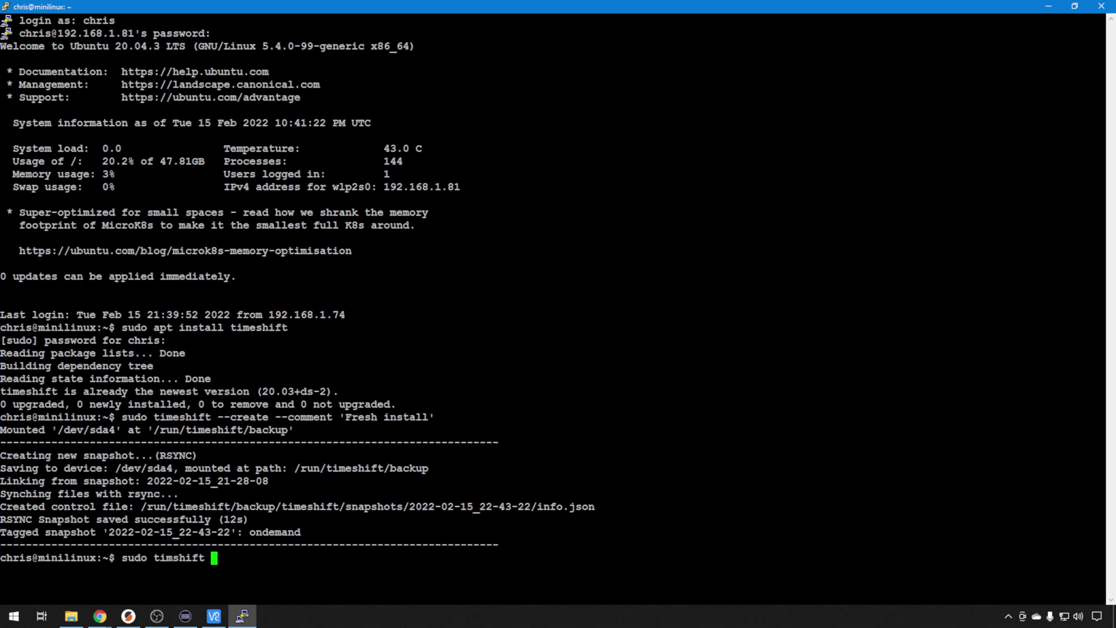
{"action": "type", "text": "list"}
List Timeshift snapshots with sudo timeshift --list, showing three including 'Fresh install'
{"action": "key", "text": "Return"}
{"action": "type", "text": "sudo timeshift --list"}
{"action": "key", "text": "Return"}
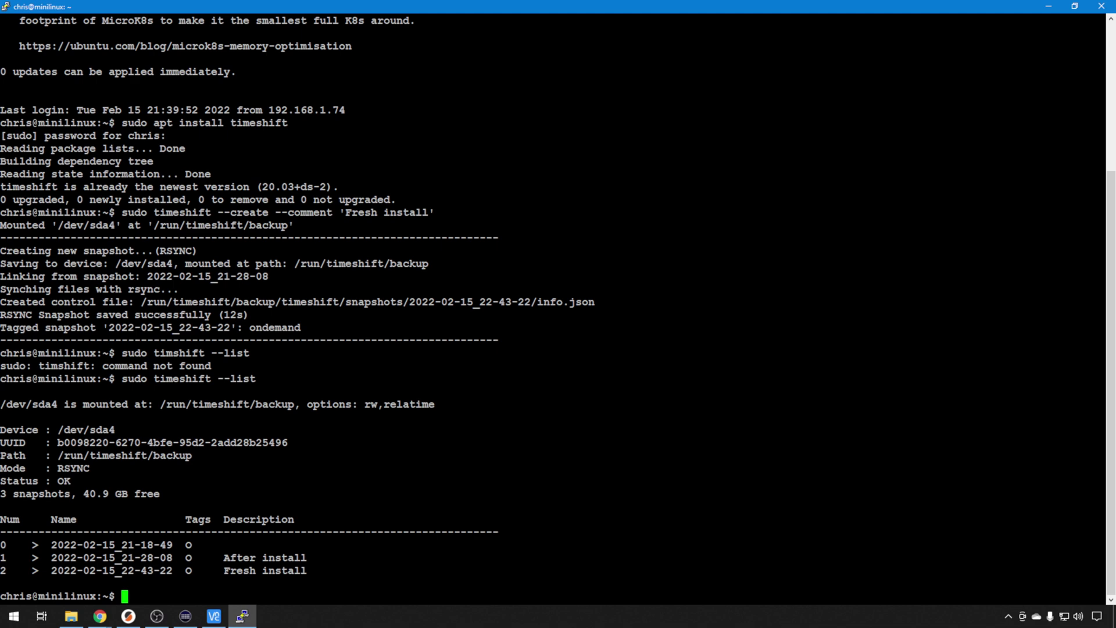
{"action": "type", "text": "sudo timeshift "}
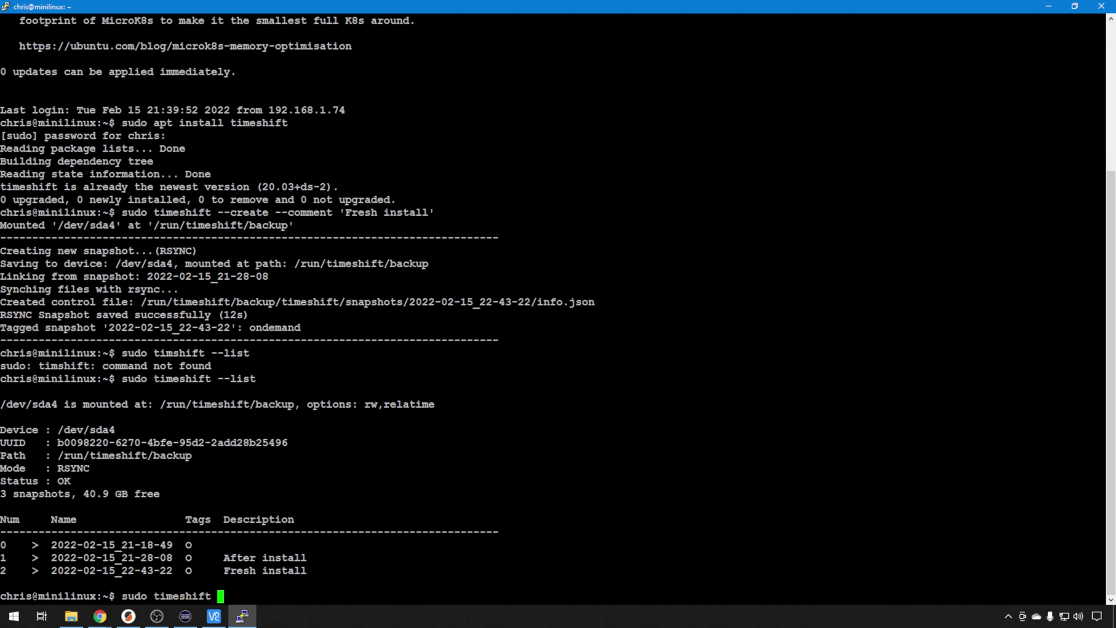
{"action": "type", "text": "--restore"}
Run sudo timeshift --restore and choose snapshot 2, 'Fresh install'
{"action": "key", "text": "Return"}
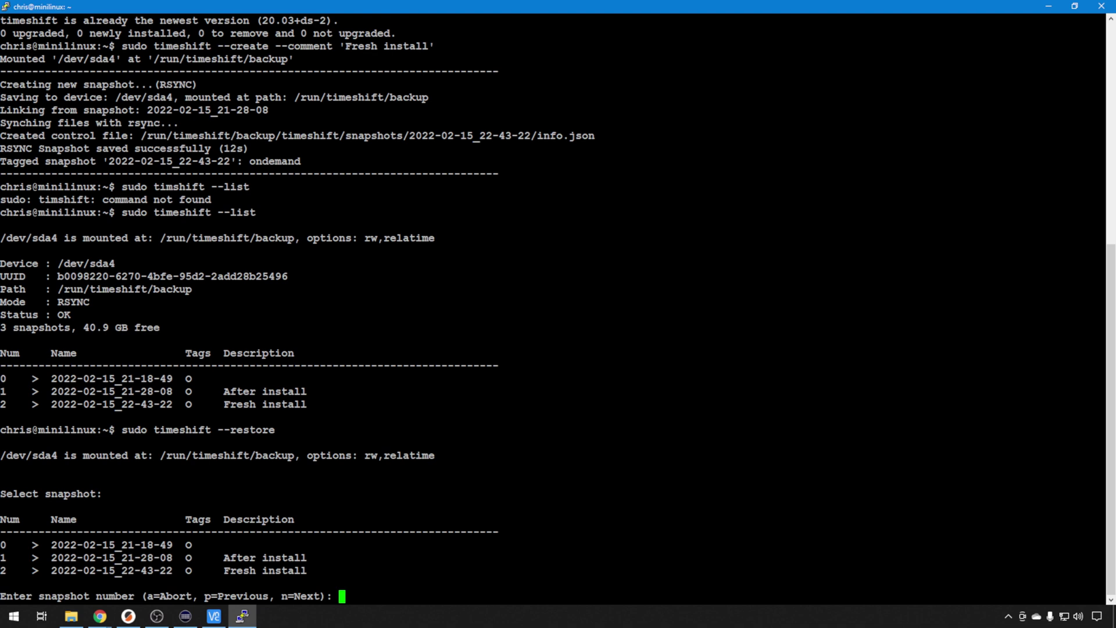
{"action": "type", "text": "2"}
{"action": "key", "text": "Return"}
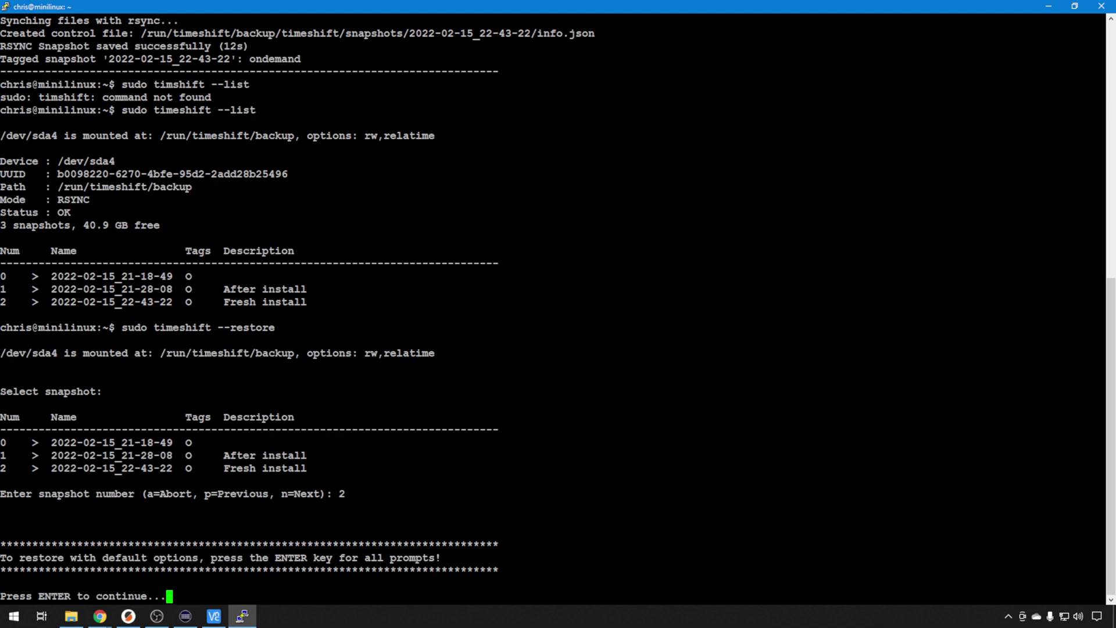
{"action": "key", "text": "Return"}
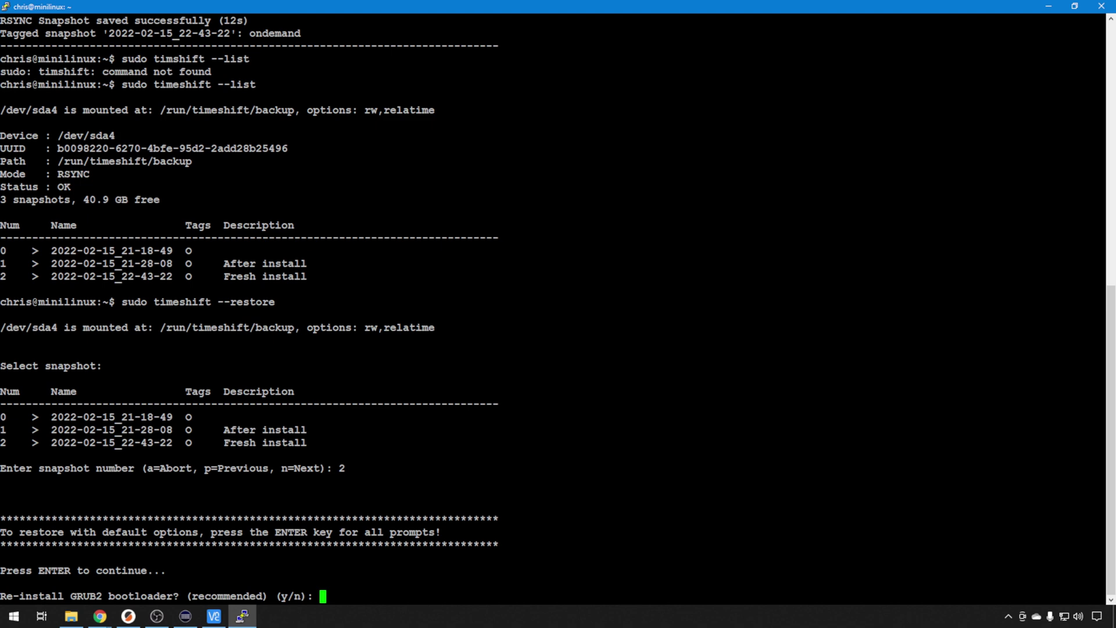
Reinstall GRUB onto device 1 (sda4) and confirm to start the restore
{"action": "type", "text": "y"}
{"action": "key", "text": "Return"}
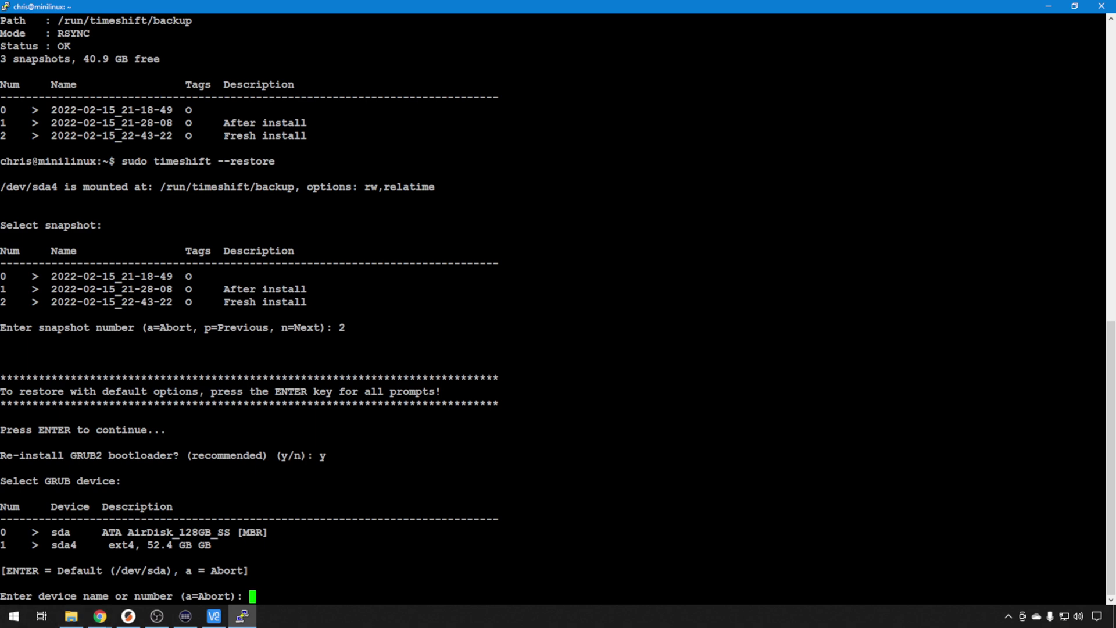
{"action": "left_click_drag", "start_coordinate": [109, 544], "coordinate": [140, 545]}
{"action": "type", "text": "1"}
{"action": "key", "text": "Return"}
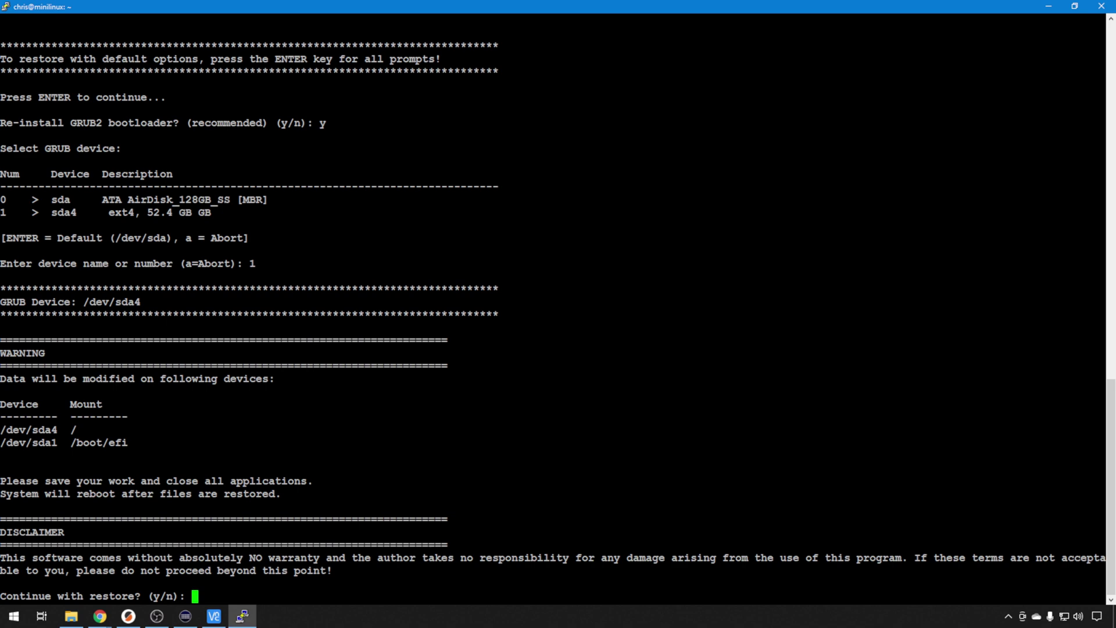
{"action": "type", "text": "y"}
{"action": "key", "text": "Return"}
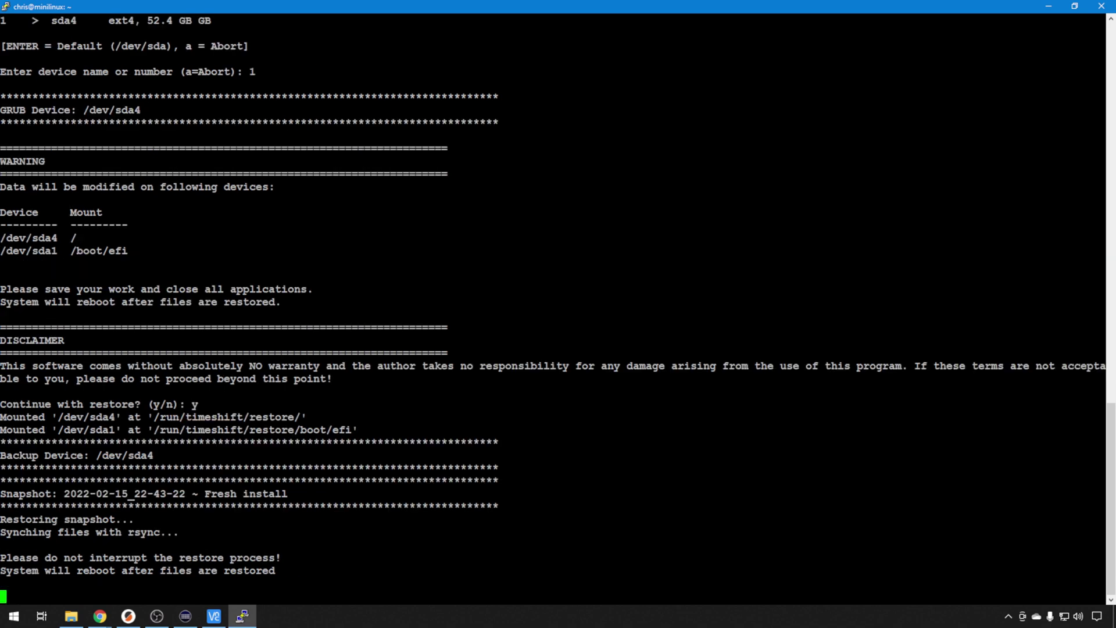